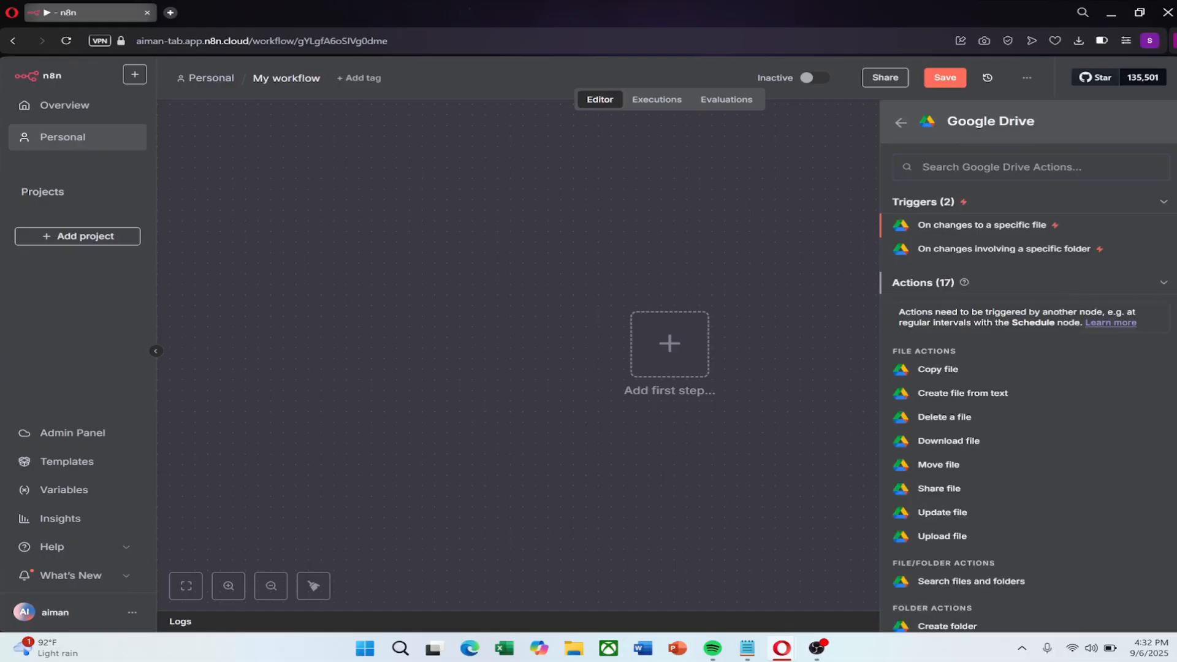
Add a Google Drive Download file node after the manual trigger, then open a new browser tab
scroll(1006, 357, "down", 2)
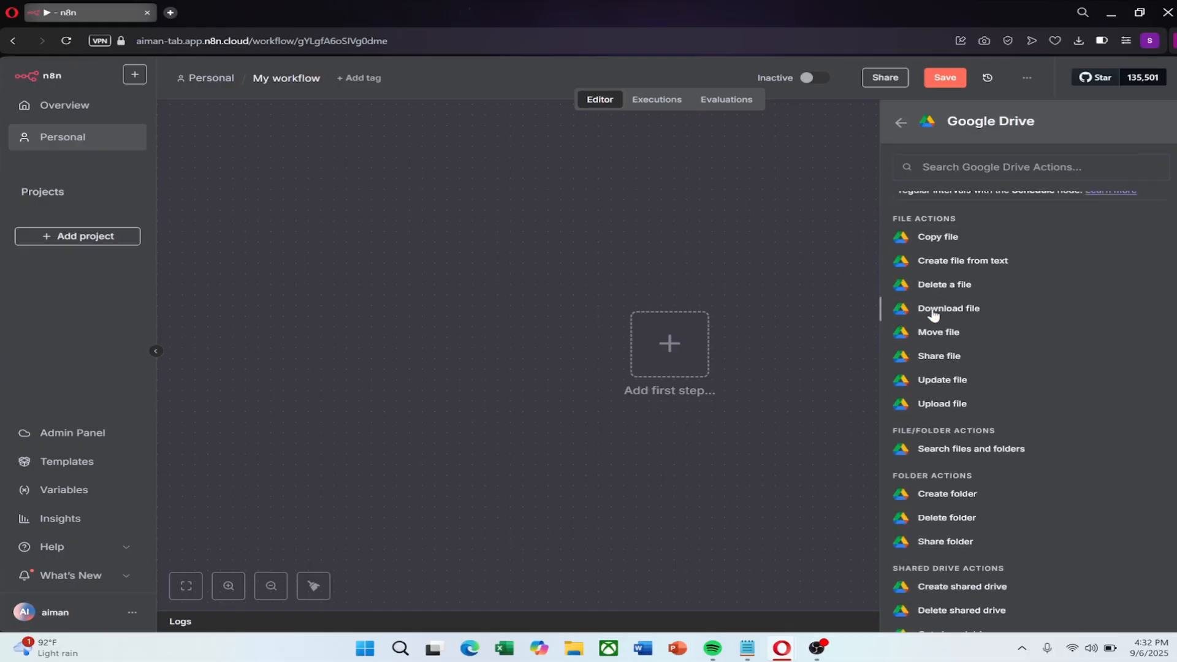
left_click(908, 313)
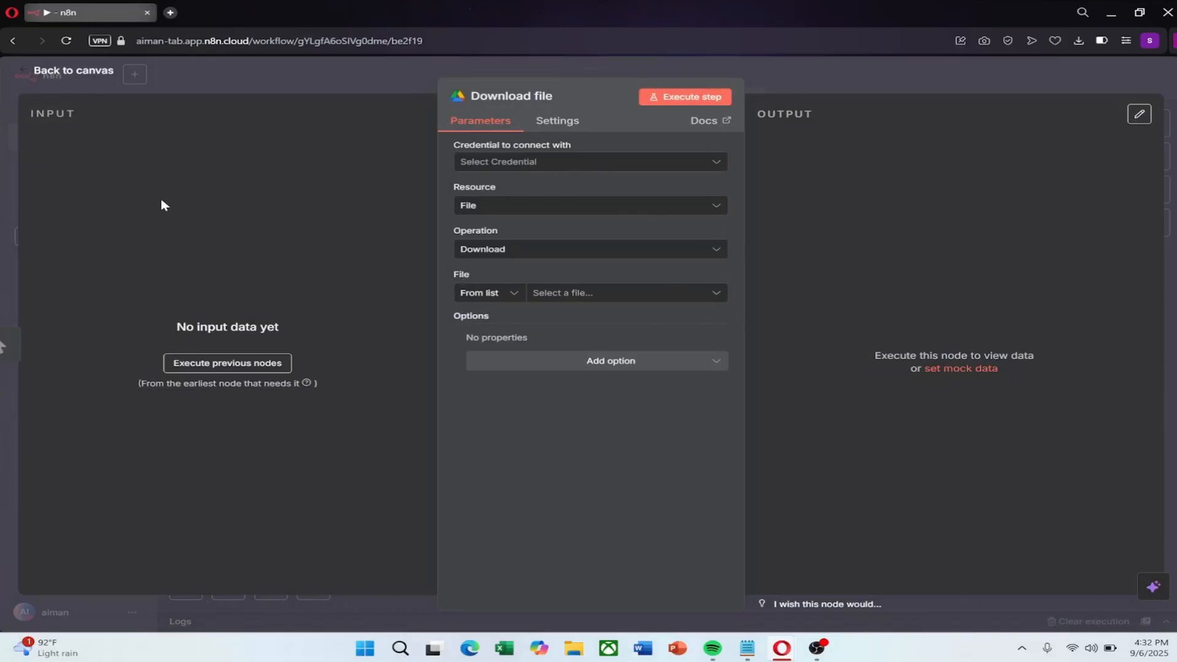
left_click(26, 75)
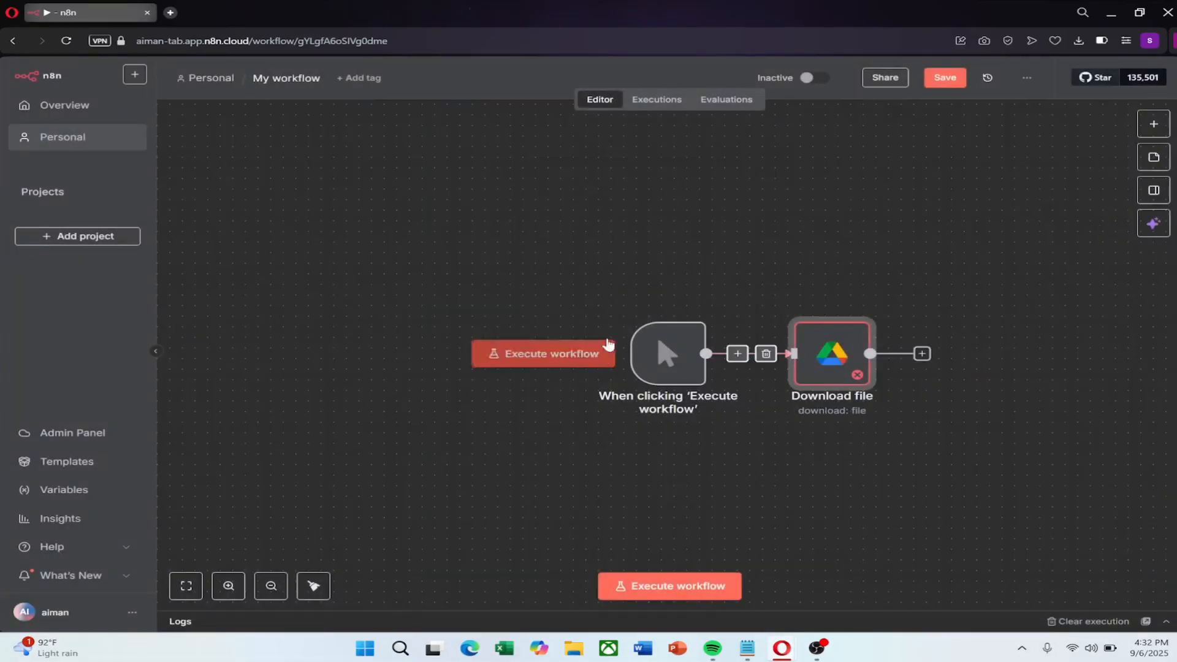
scroll(613, 343, "down", 2)
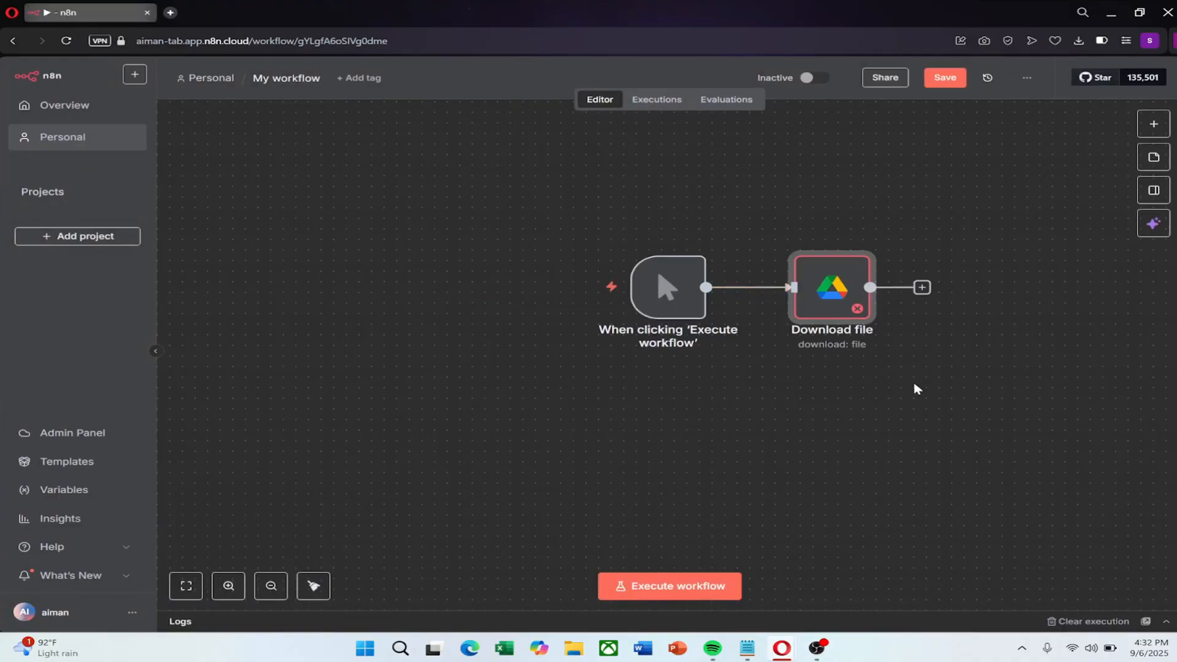
left_click(169, 13)
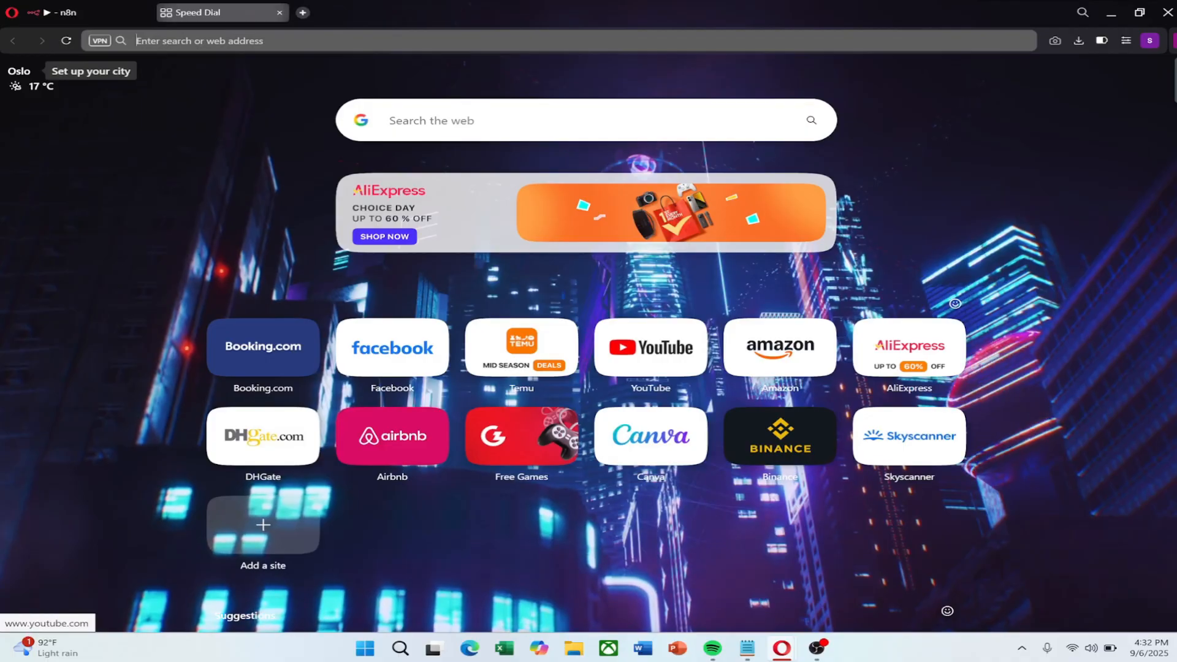
Search the web for 'google cloud platform' and open the Google Cloud result
type("goog")
type("le")
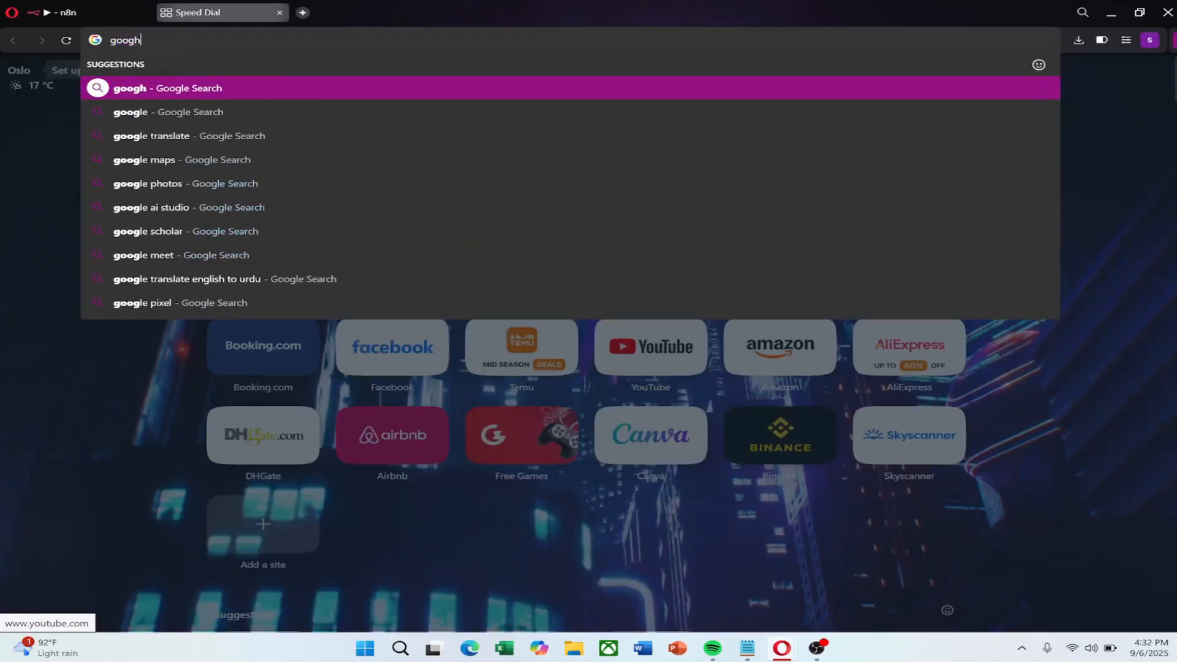
key("BackSpace")
key("BackSpace")
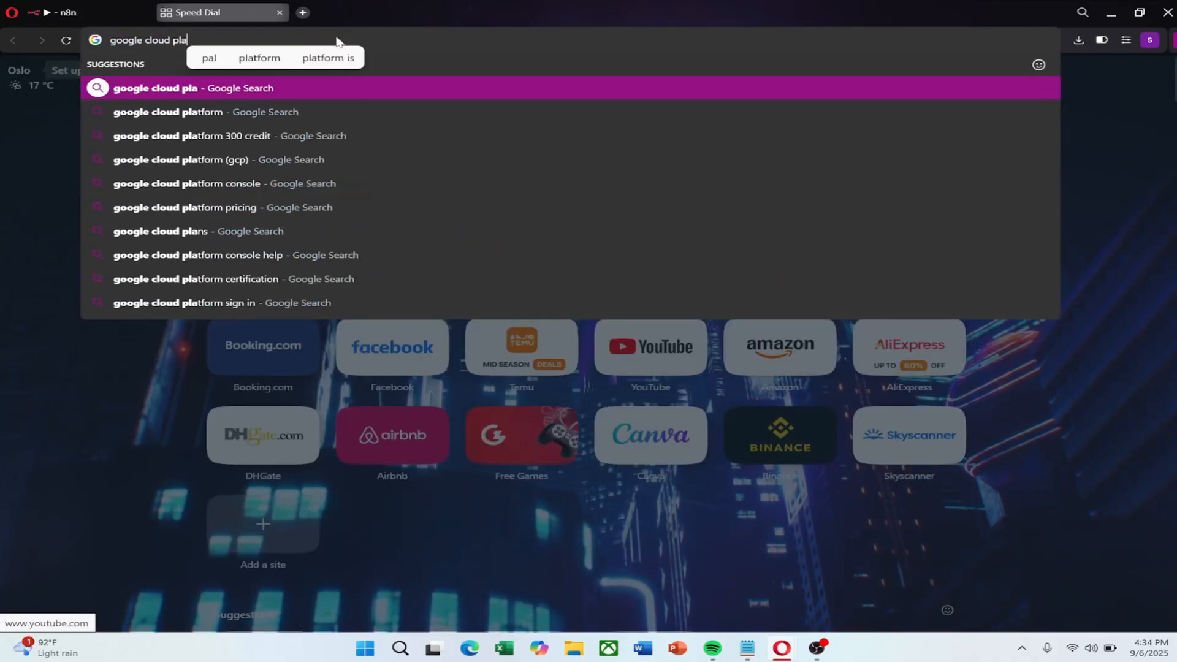
type("tform")
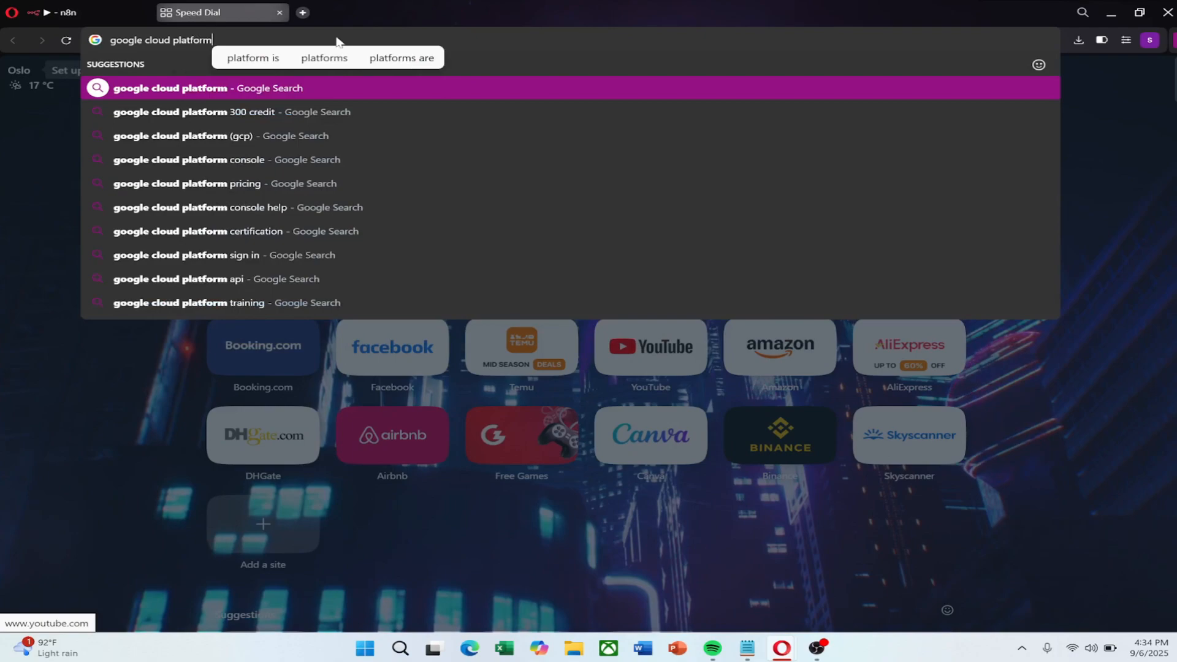
key("Return")
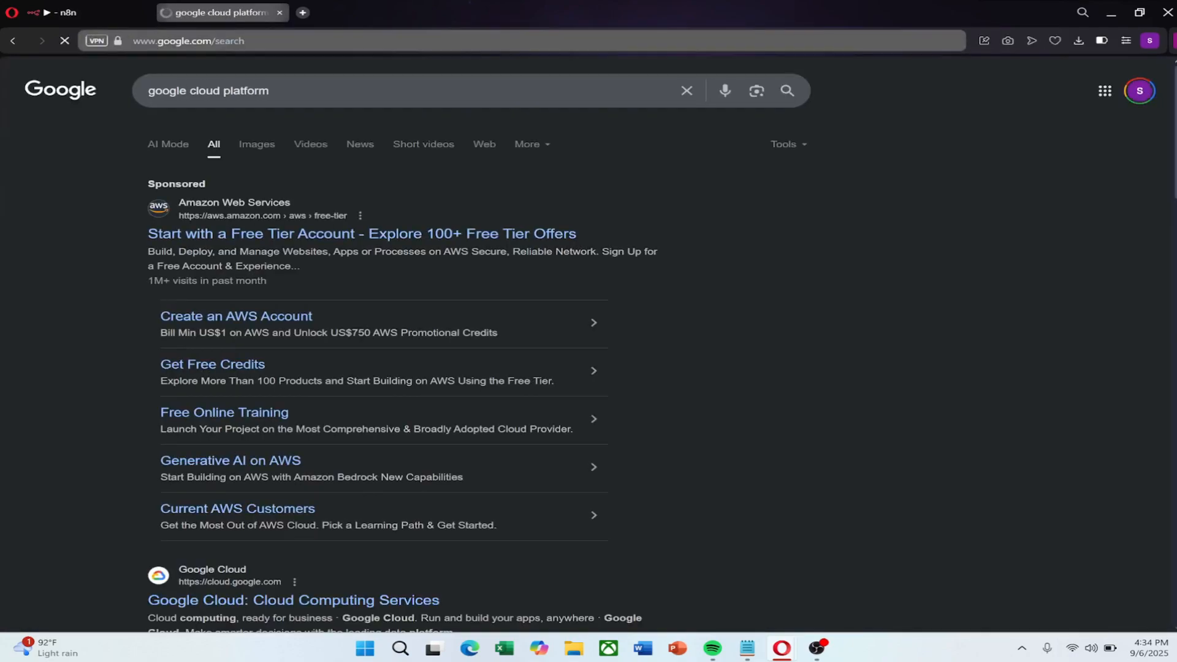
scroll(43, 391, "down", 4)
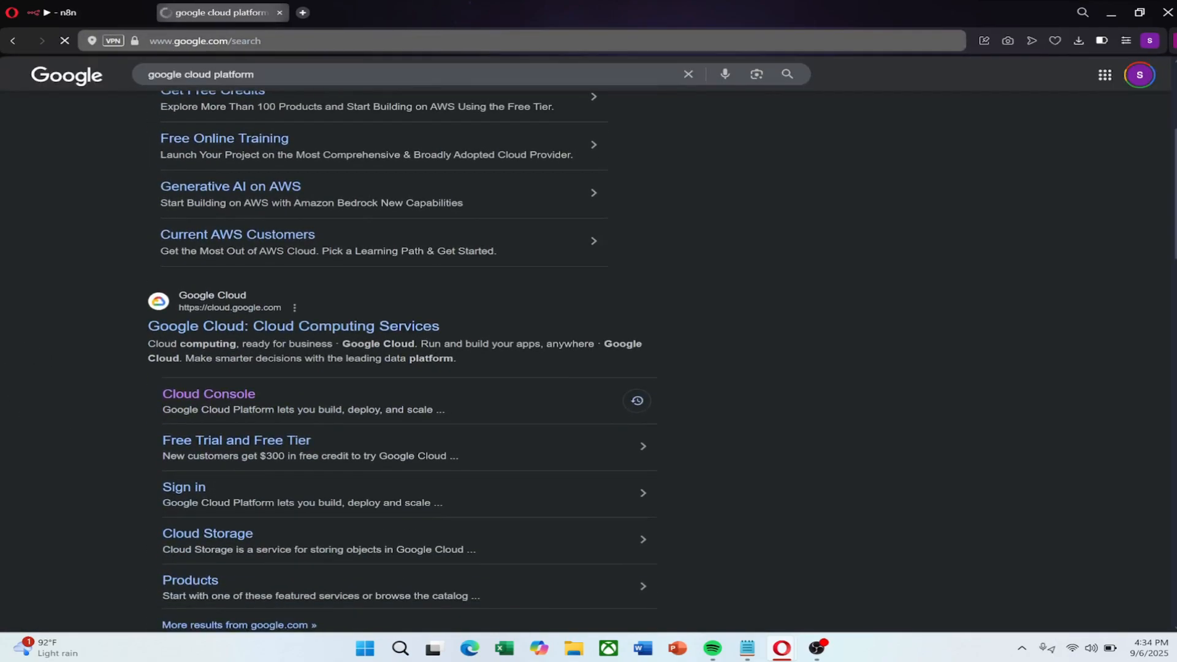
left_click(329, 339)
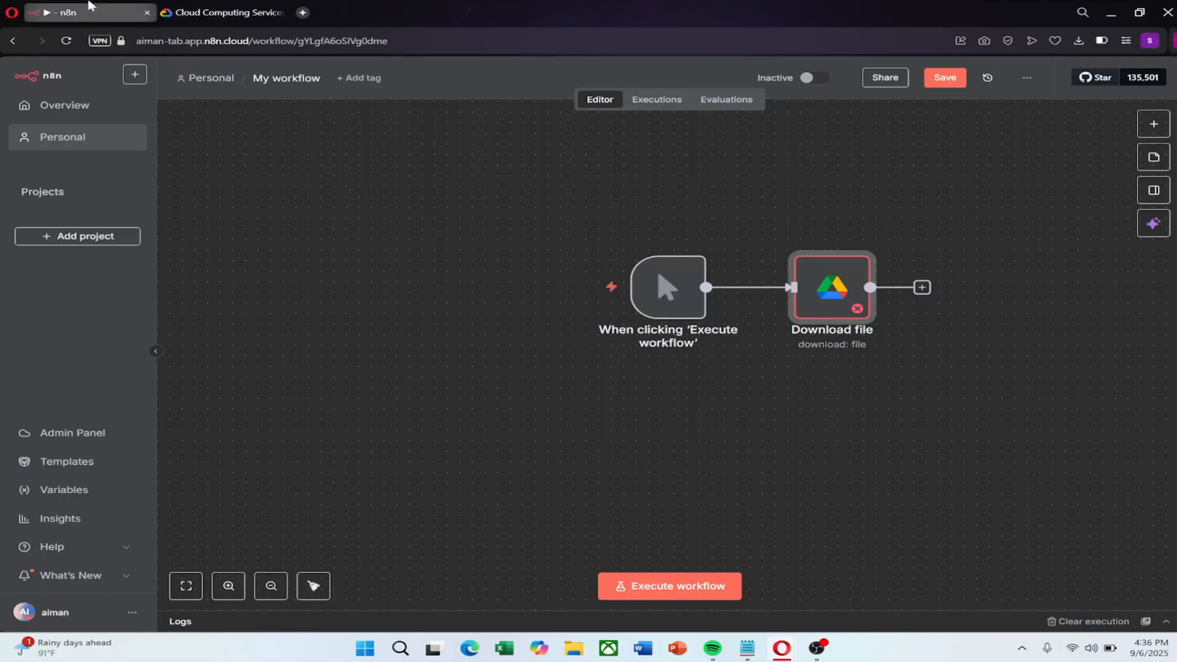
Open the Google Cloud console, keeping My First Project as the project
left_click(248, 11)
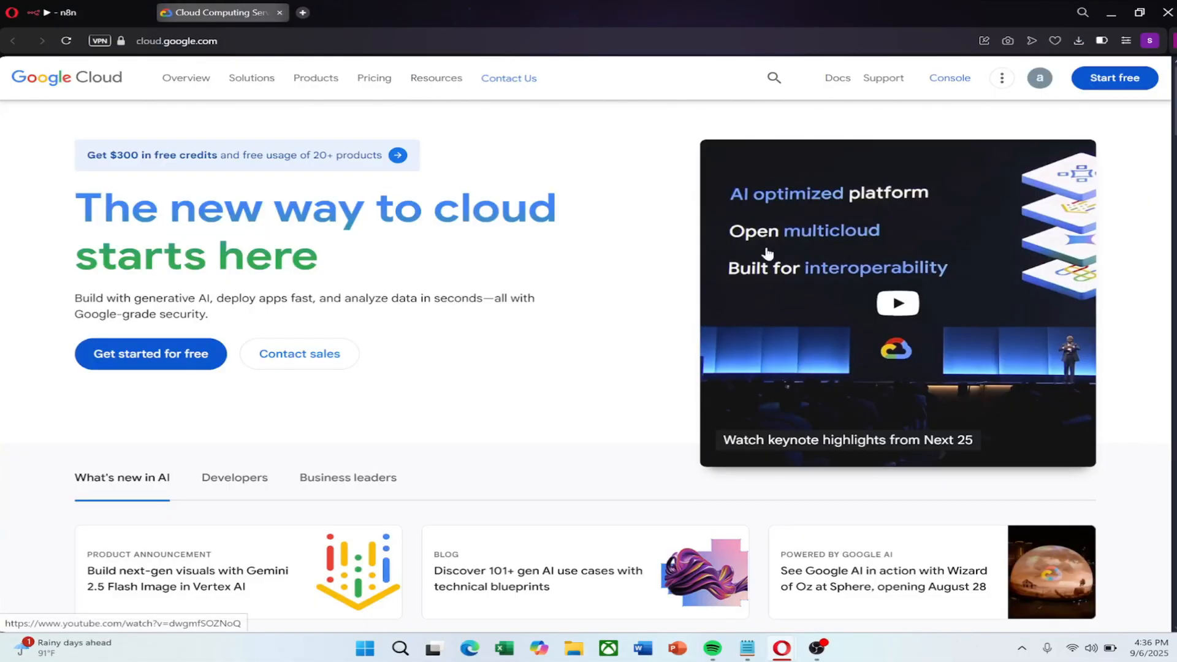
left_click(941, 89)
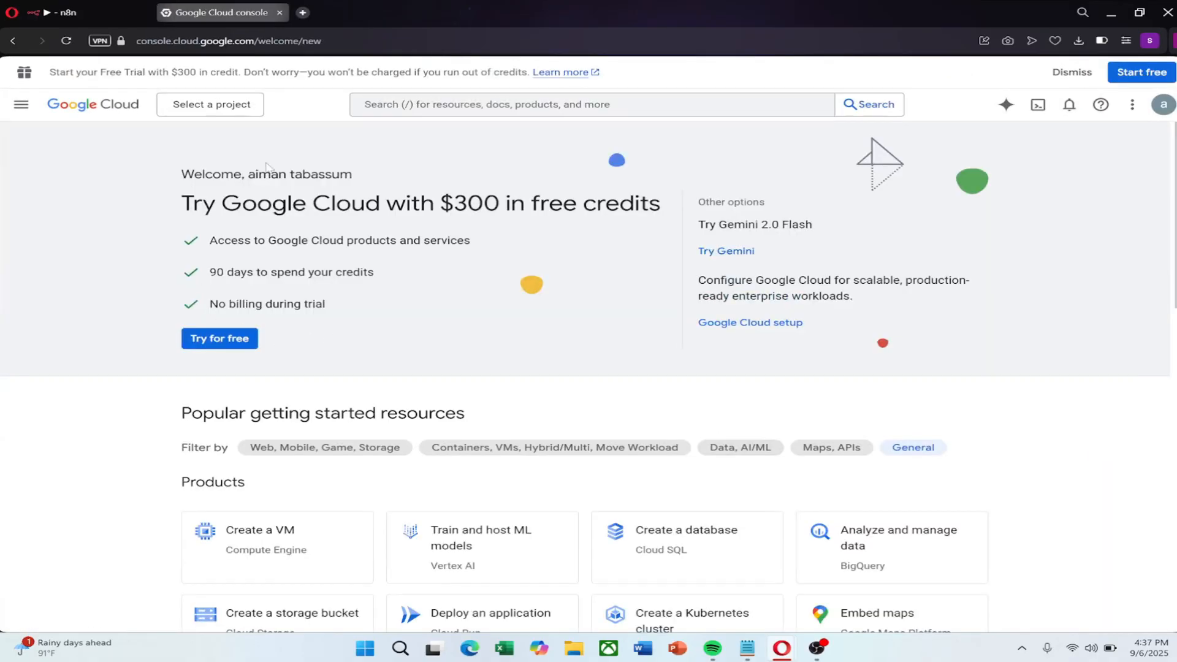
left_click(209, 105)
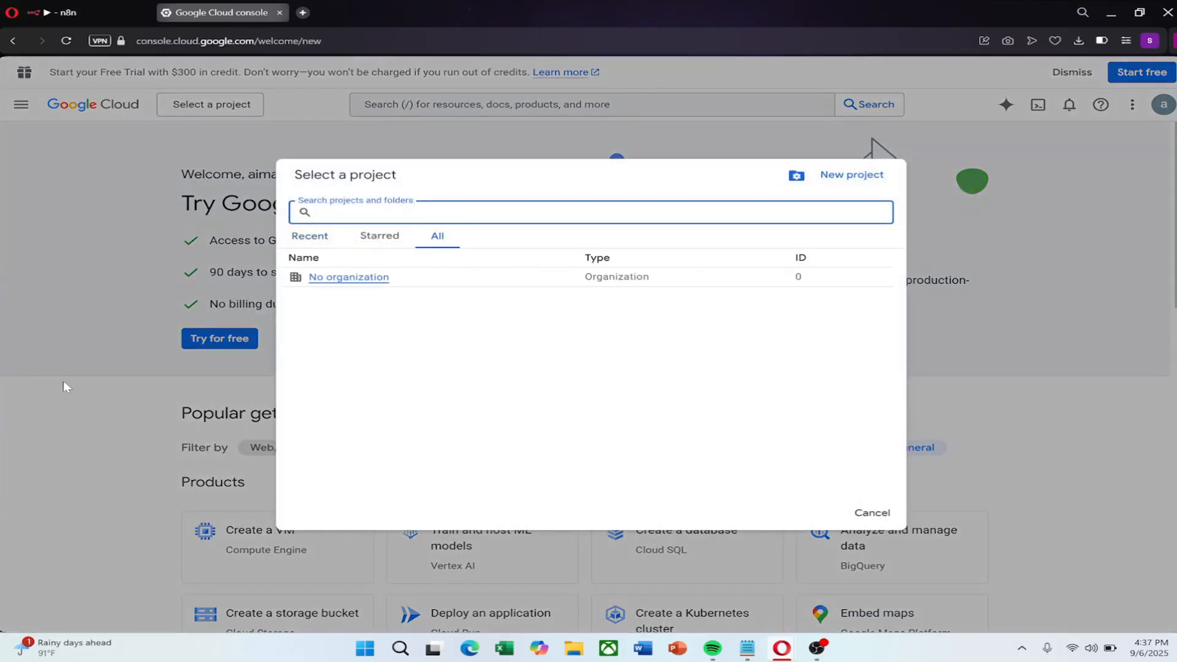
left_click(64, 381)
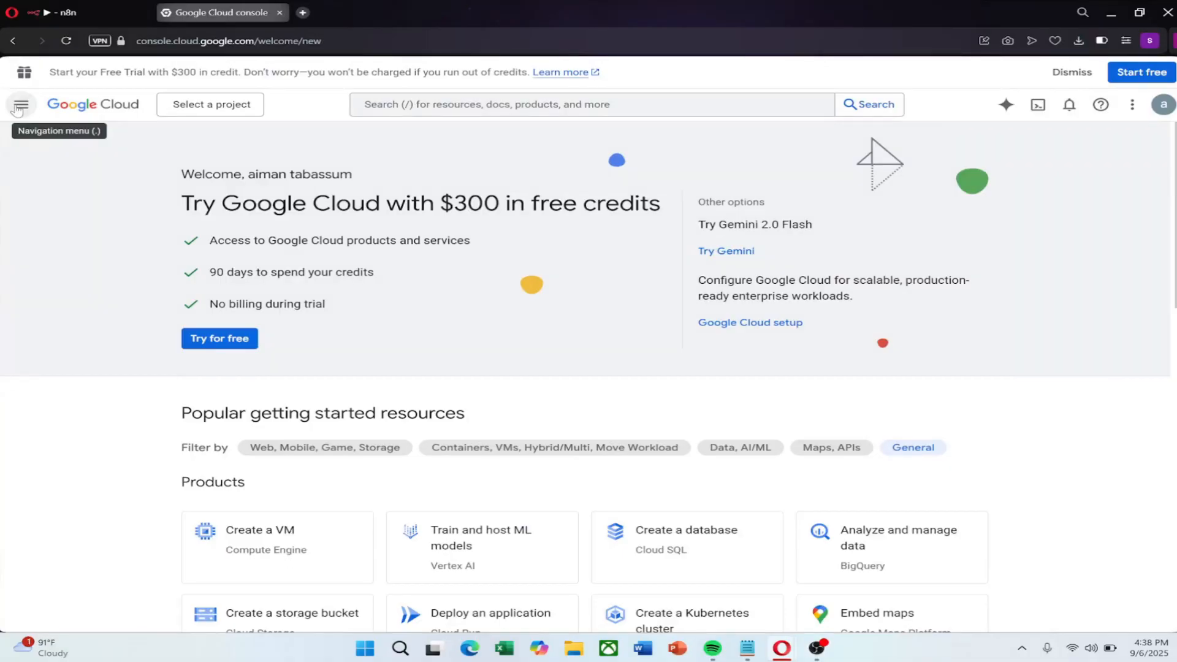
Search the API Library for 'drive' and enable the Google Drive API
left_click(21, 106)
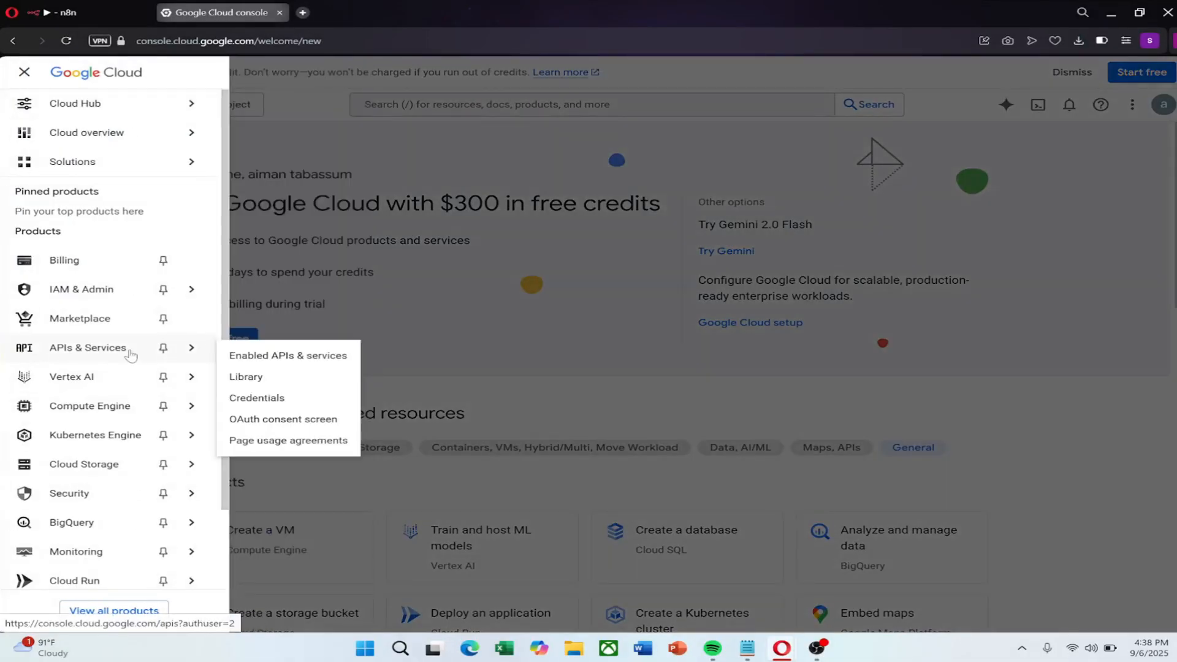
left_click(123, 351)
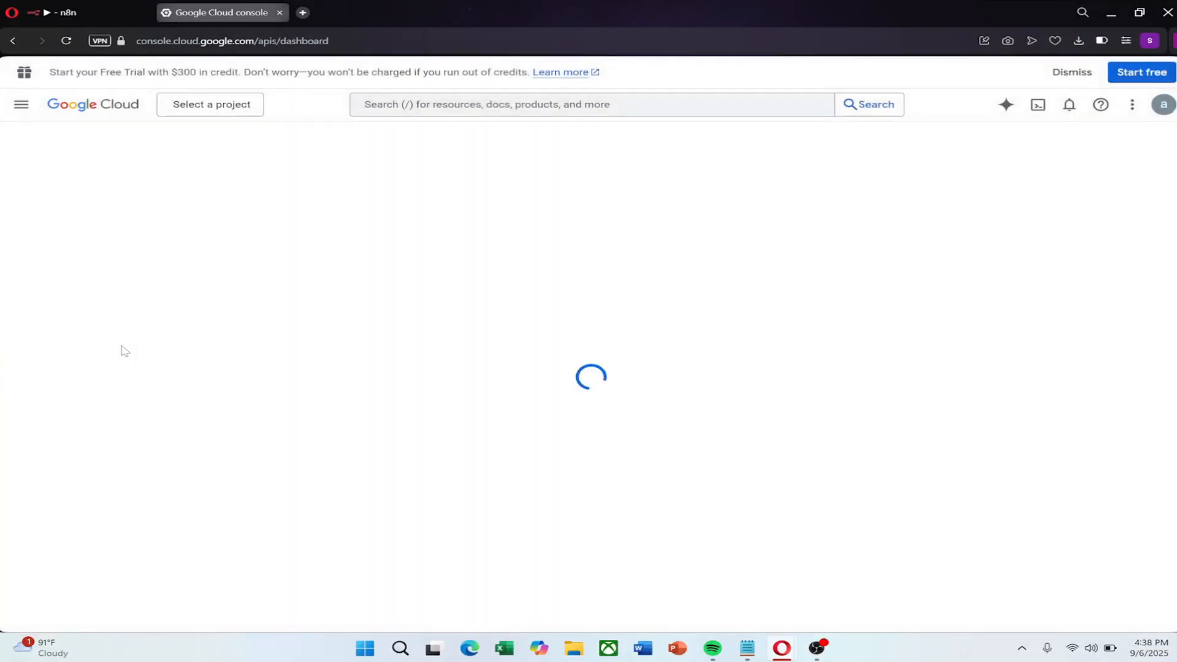
left_click(124, 193)
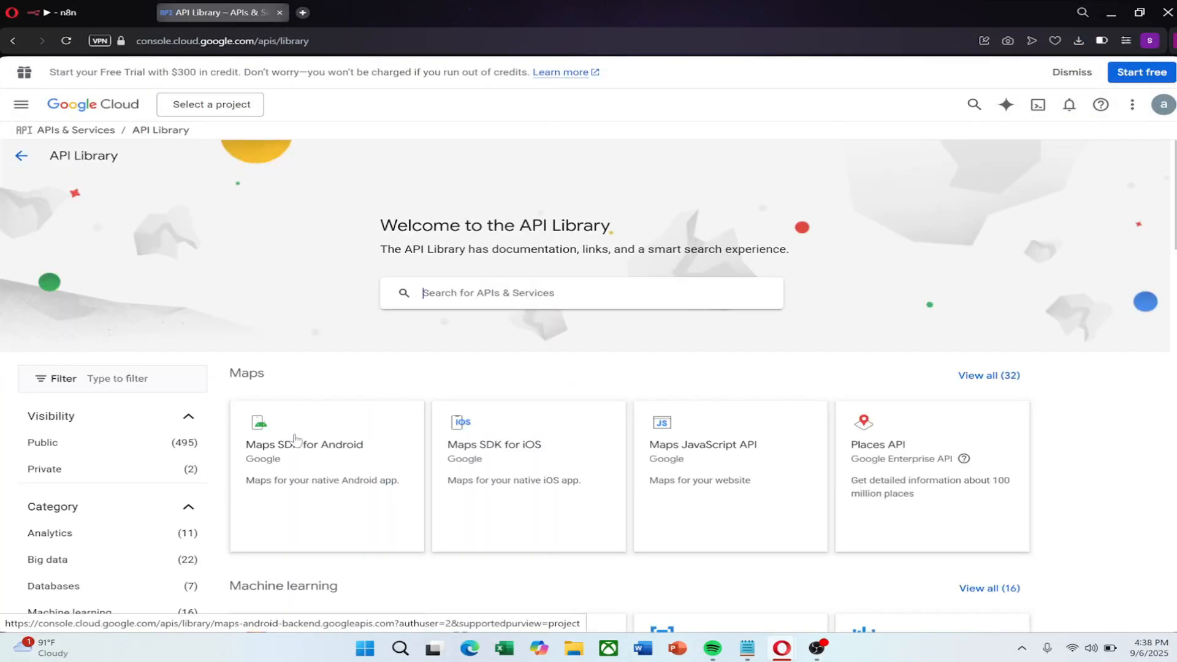
type("drive")
key("Return")
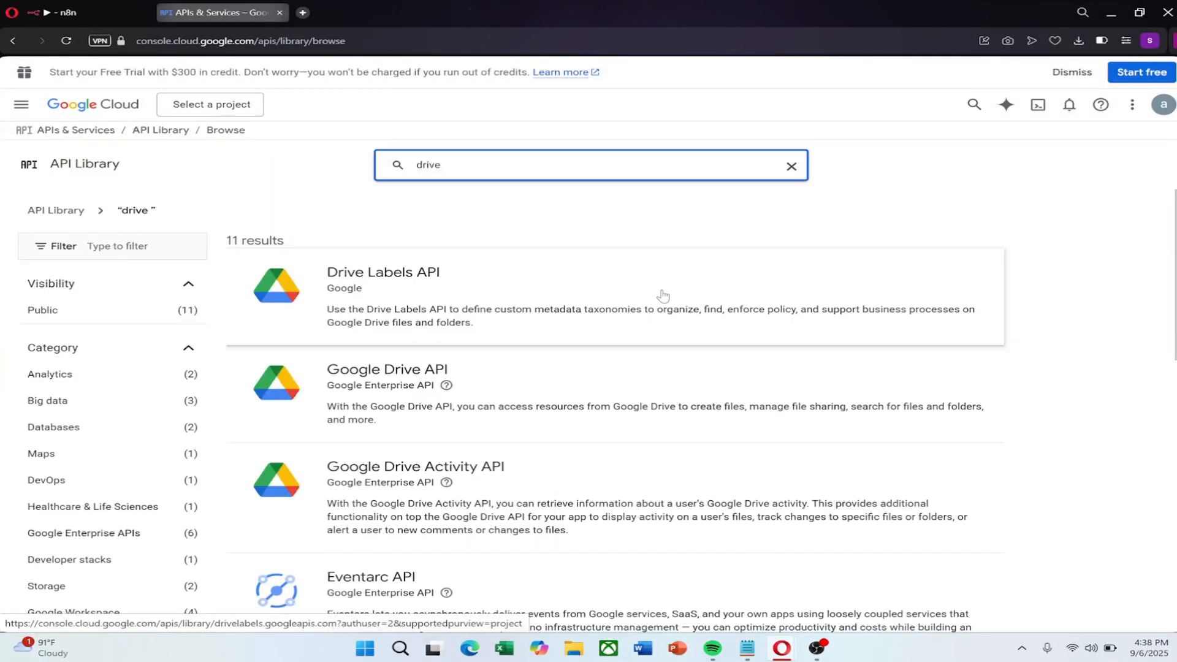
scroll(344, 368, "down", 2)
left_click(417, 260)
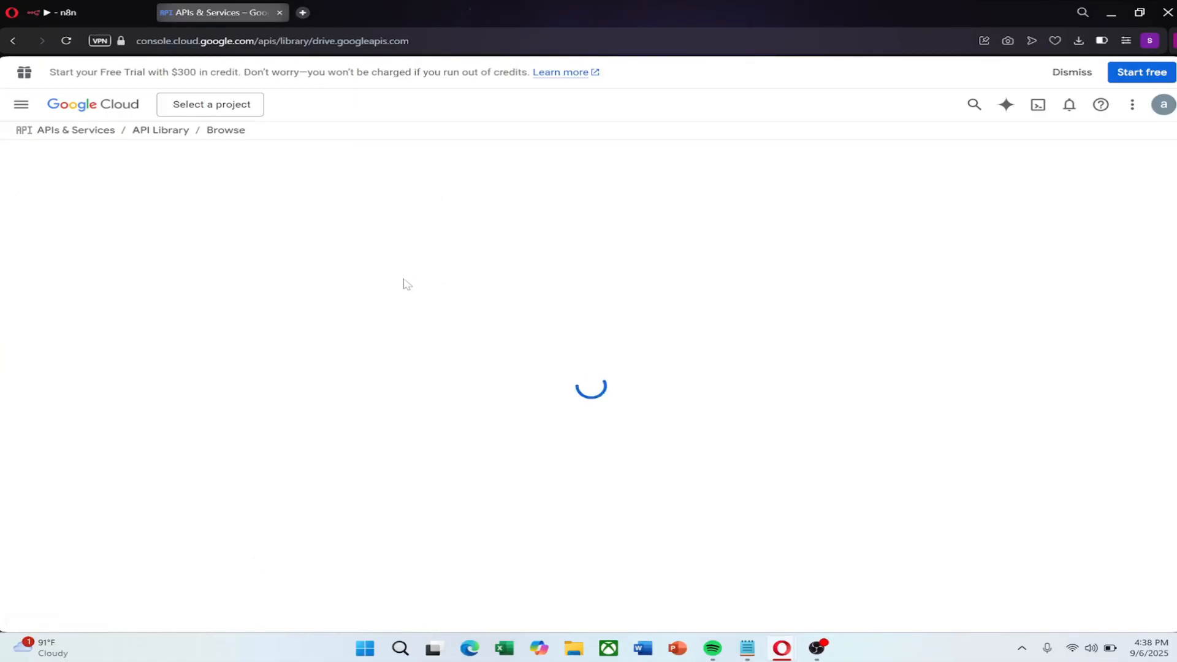
left_click(177, 275)
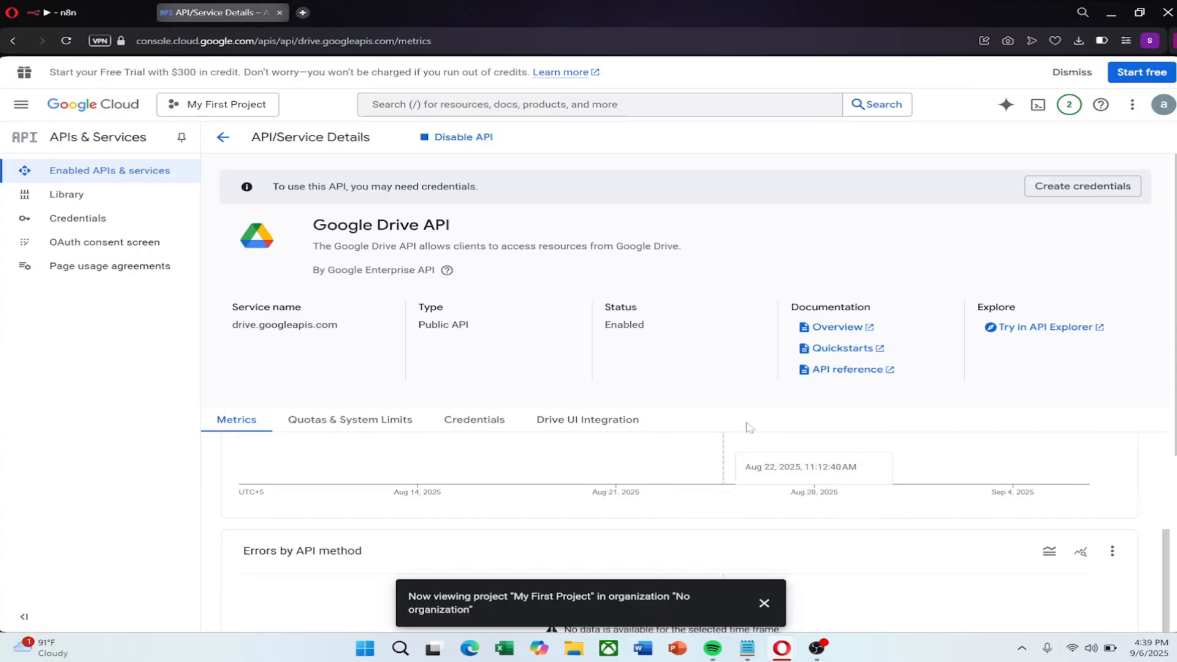
Start the OAuth consent setup with app name 'n8n gdrive', the account's support email, and External audience
left_click(72, 252)
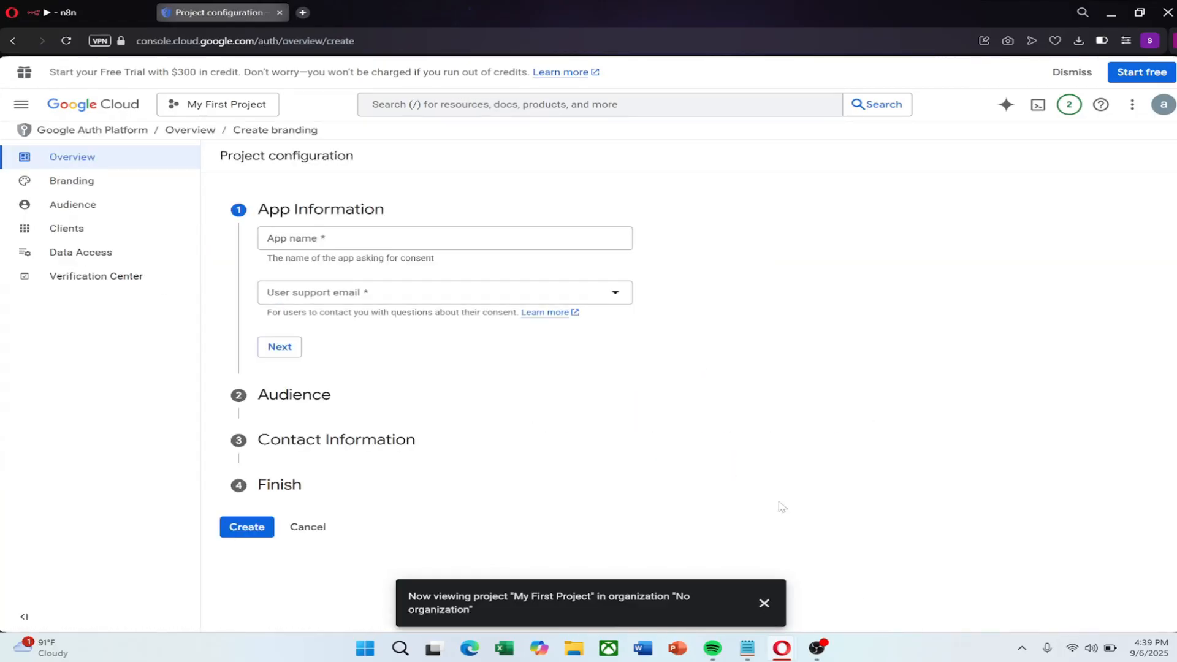
type("n8n gdrive")
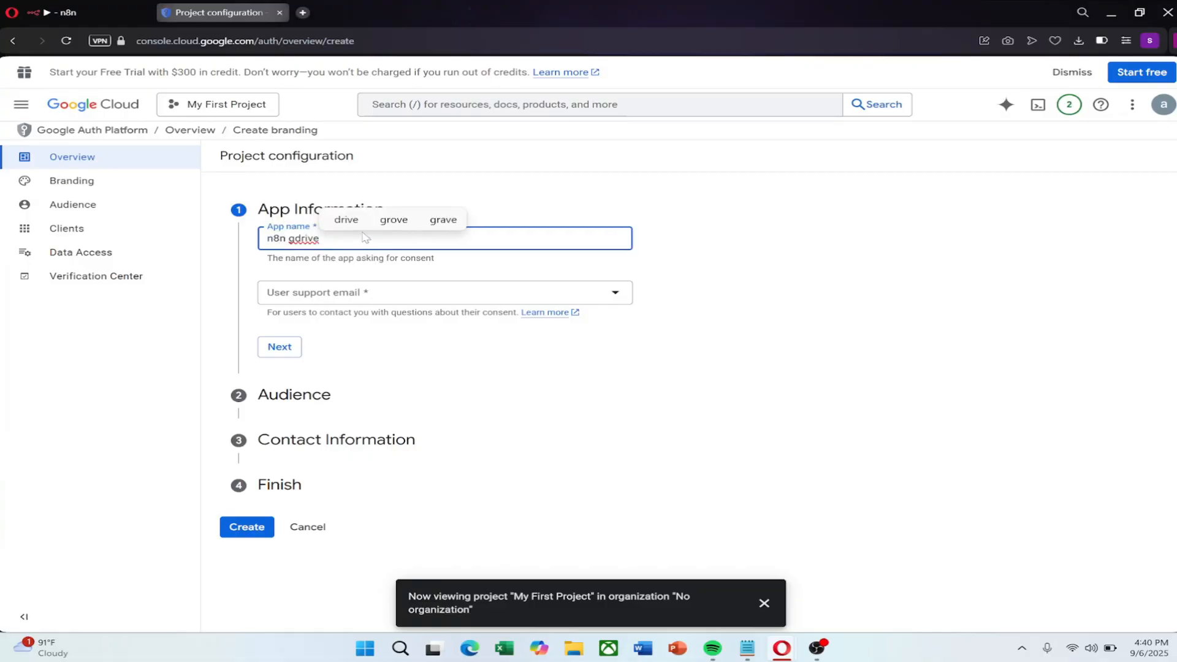
left_click(331, 301)
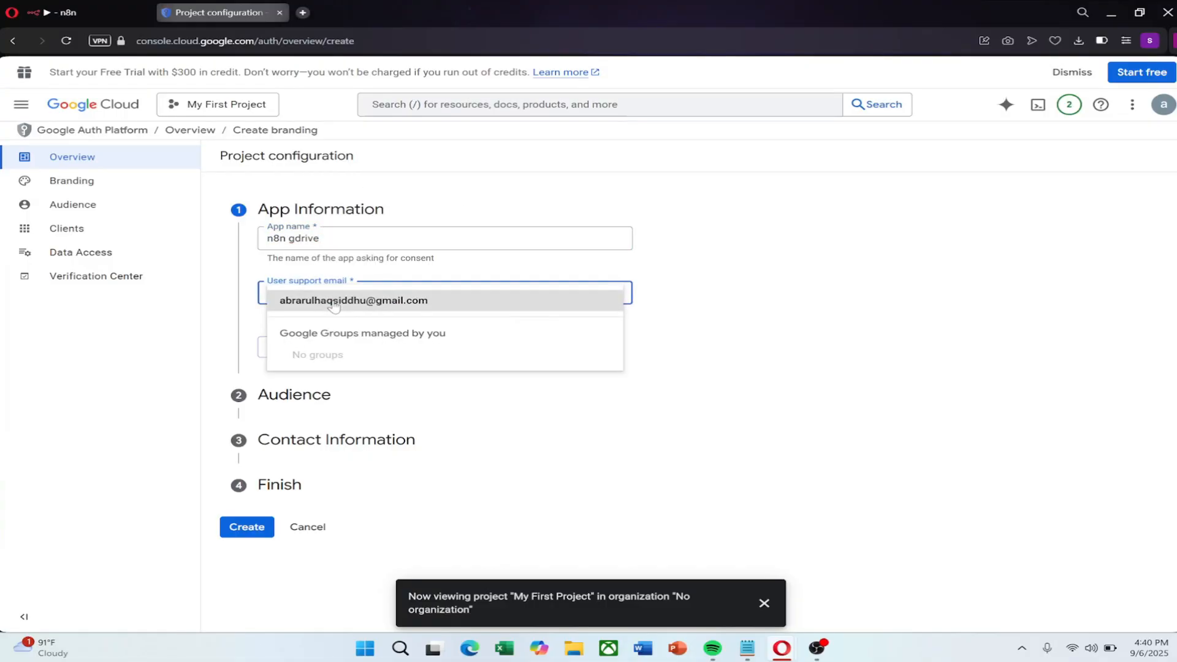
left_click(362, 300)
left_click(293, 350)
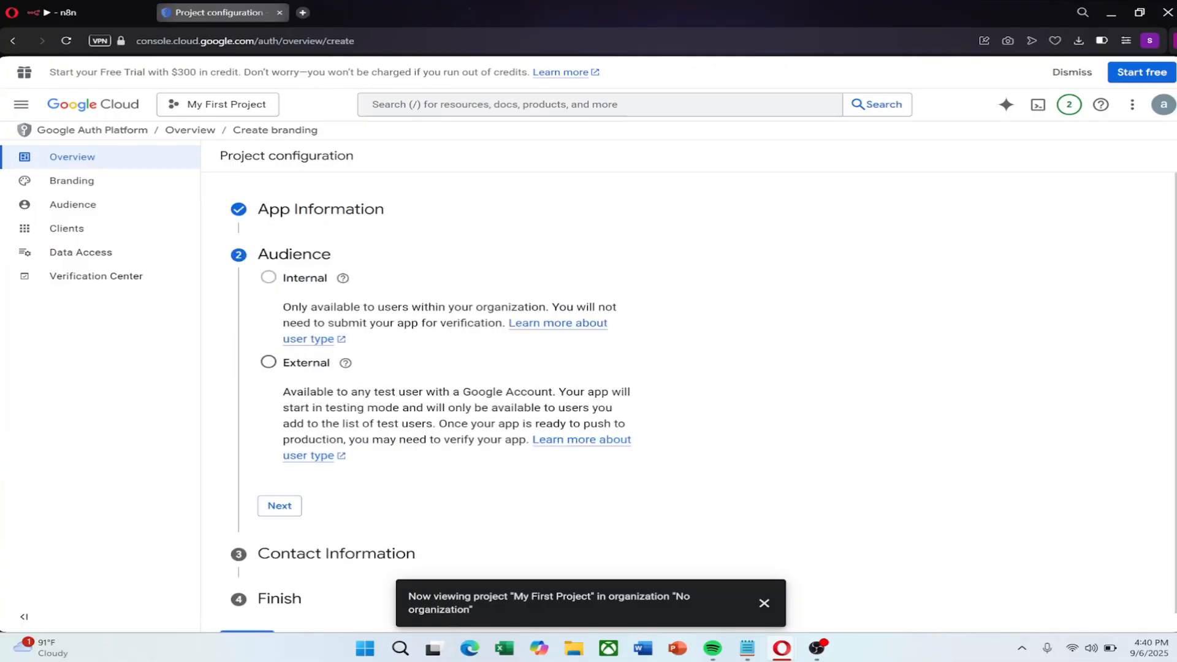
left_click(319, 364)
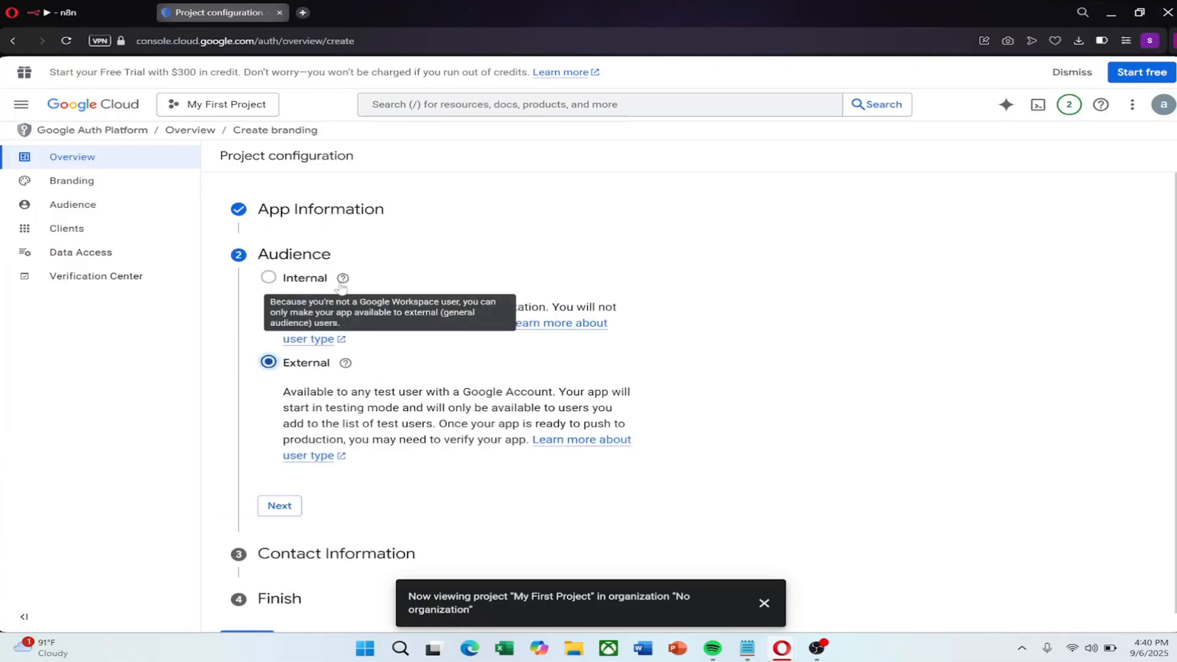
Enter the contact email address, accept the user data policy, and create the OAuth configuration
left_click(293, 513)
left_click(429, 328)
left_click(520, 360)
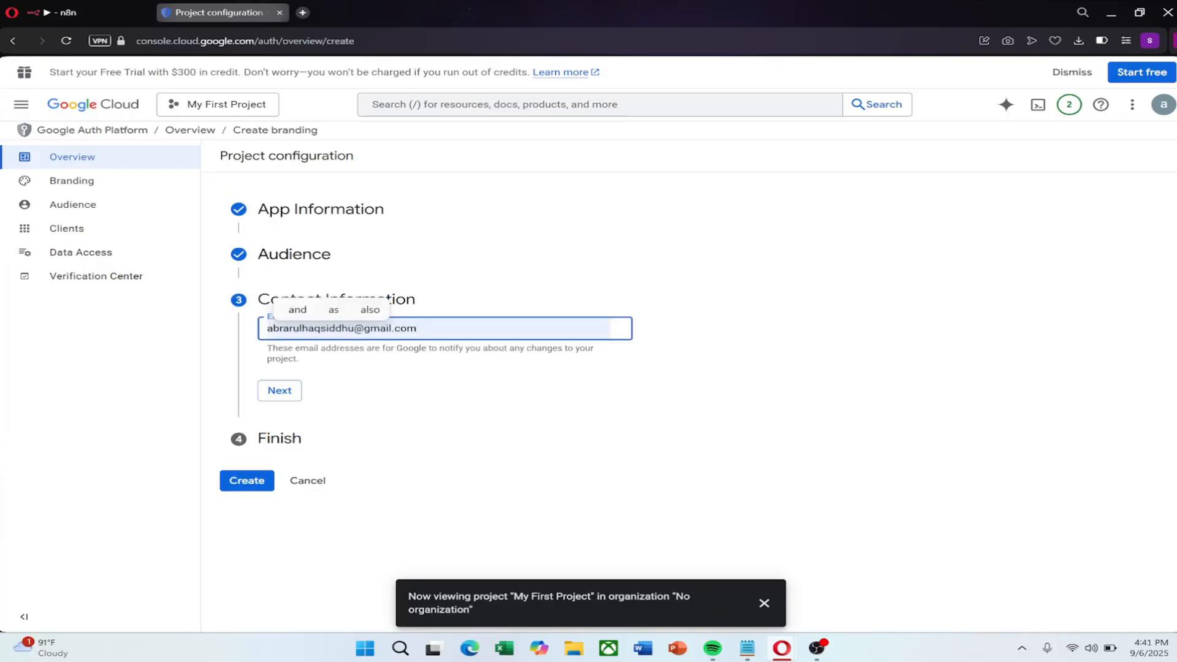
left_click(280, 393)
left_click(295, 370)
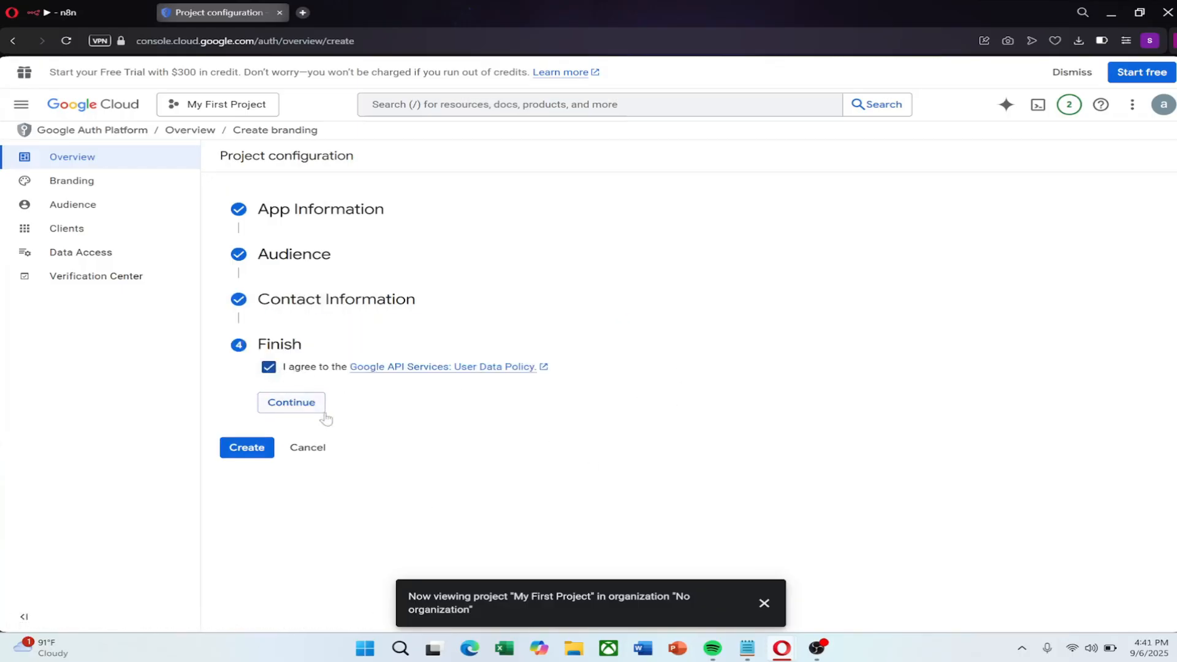
left_click(284, 417)
left_click(234, 390)
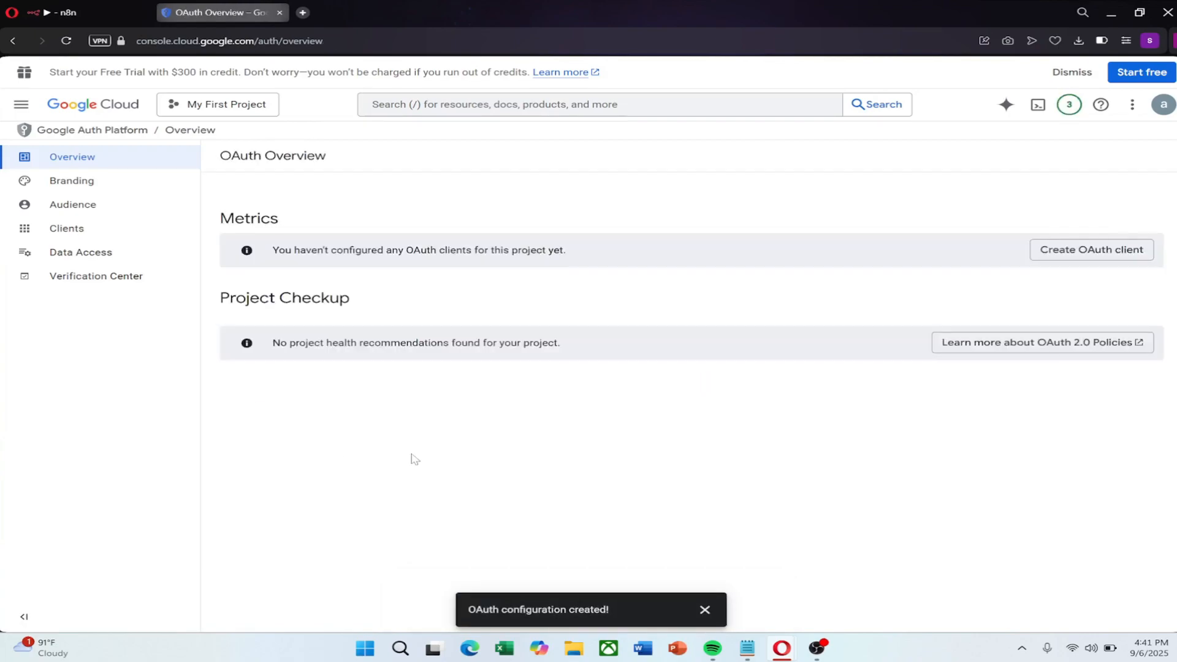
Publish the OAuth app from Testing to In production on the Audience page
left_click(72, 204)
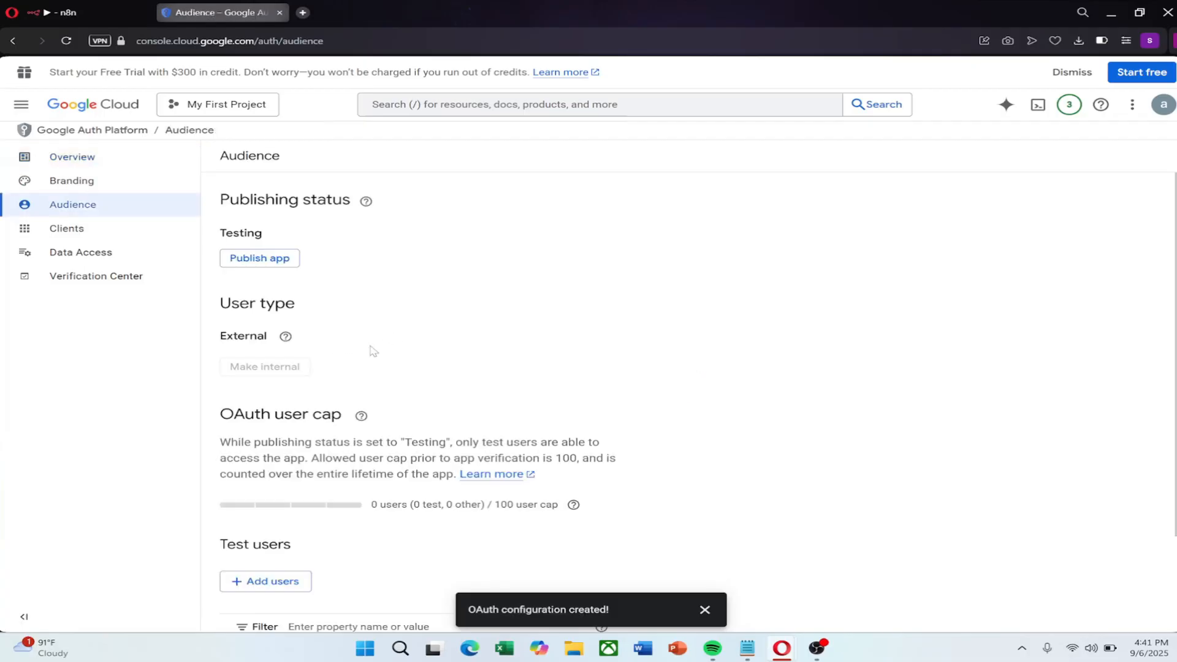
left_click(270, 261)
left_click(774, 408)
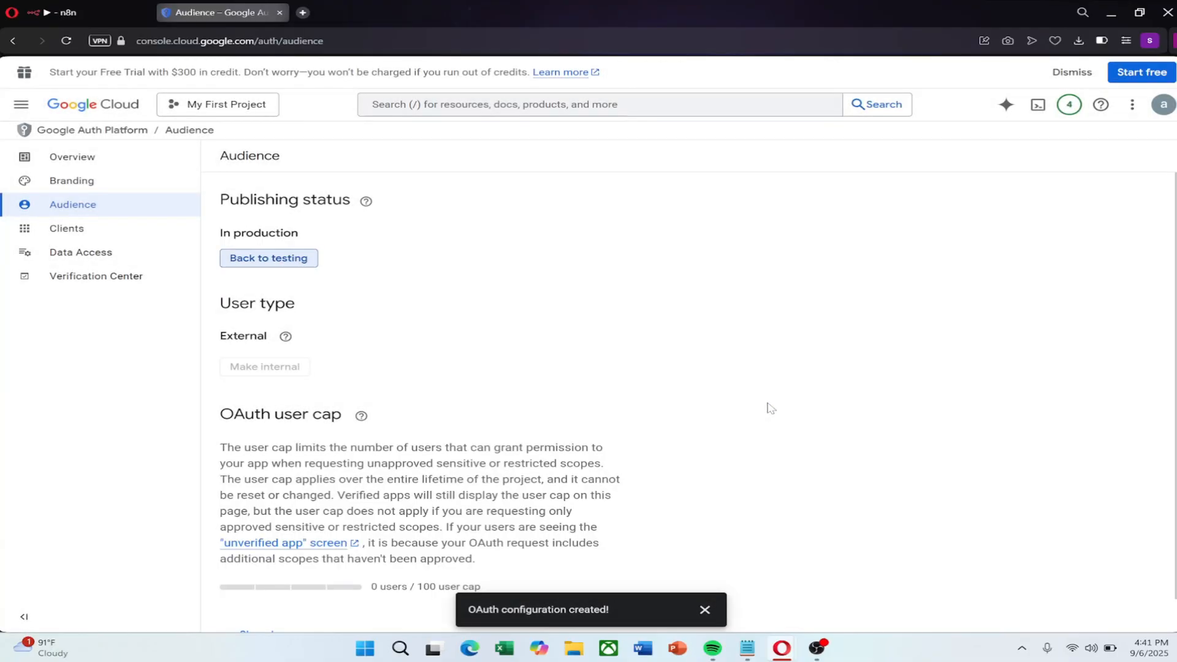
Open the Download file node in n8n and start creating a new Google Drive credential
left_click(68, 12)
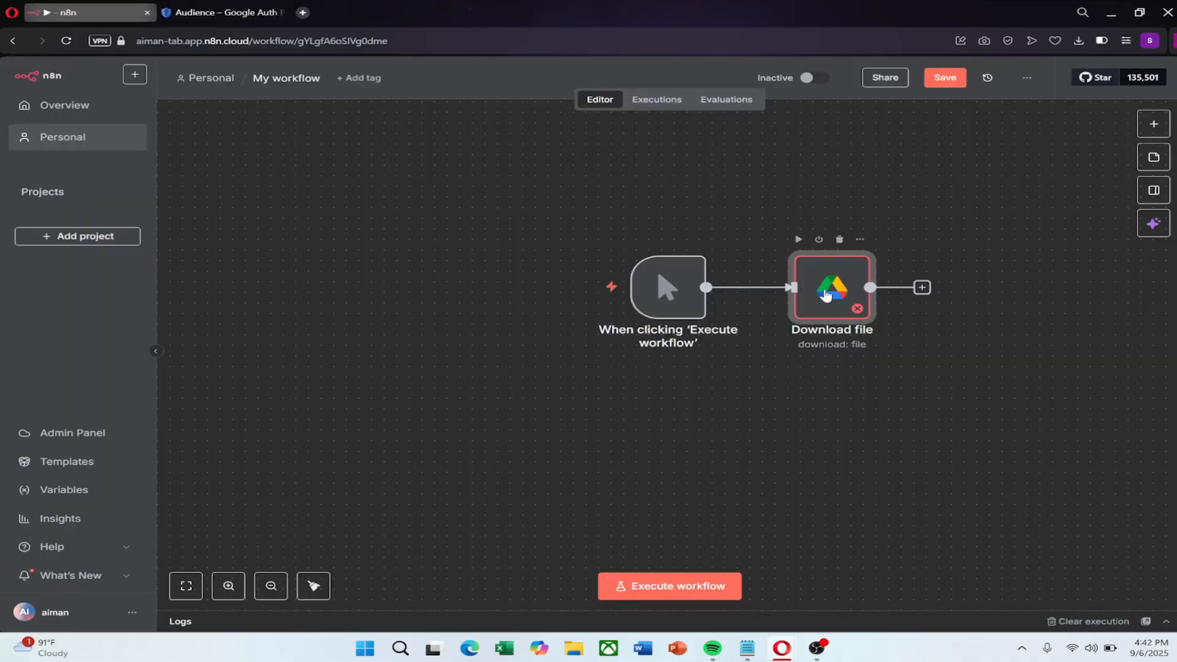
double_click(832, 287)
left_click(559, 160)
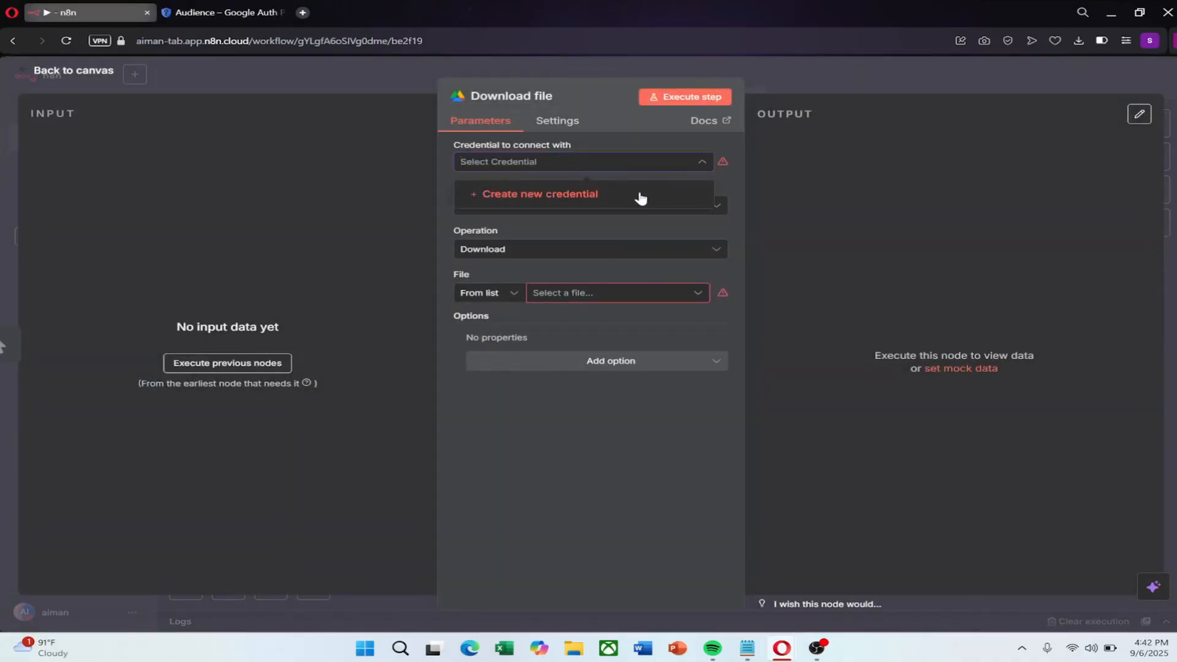
left_click(528, 195)
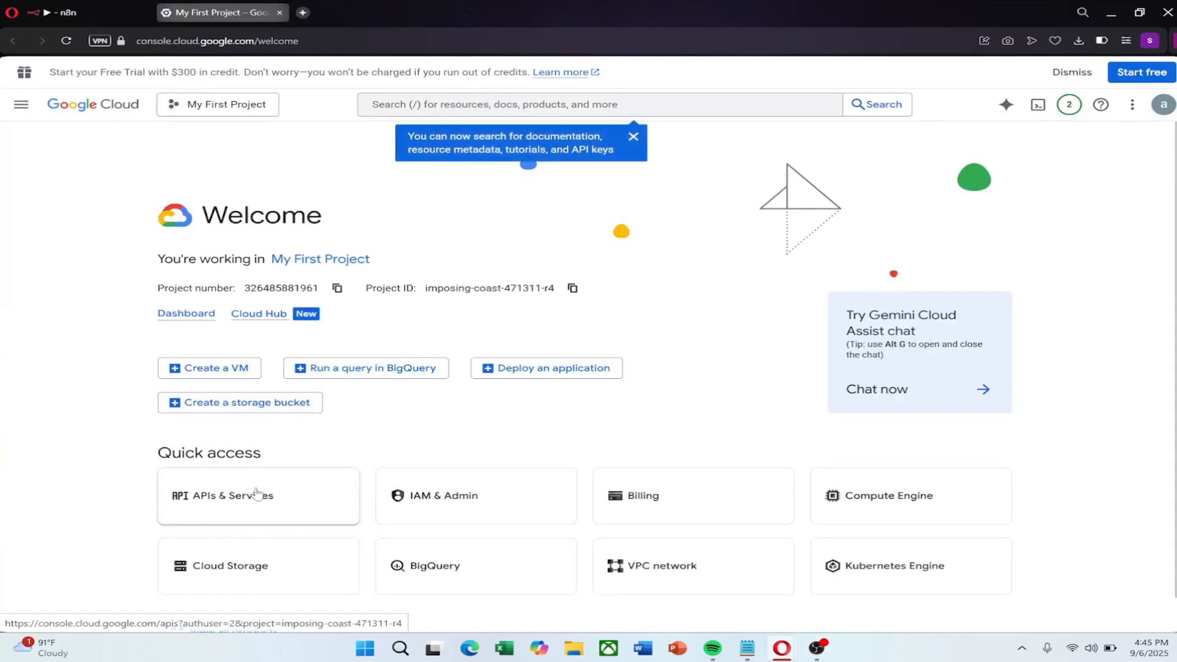
Start a new OAuth client ID of type Web application named 'gdrive n8n'
left_click(237, 489)
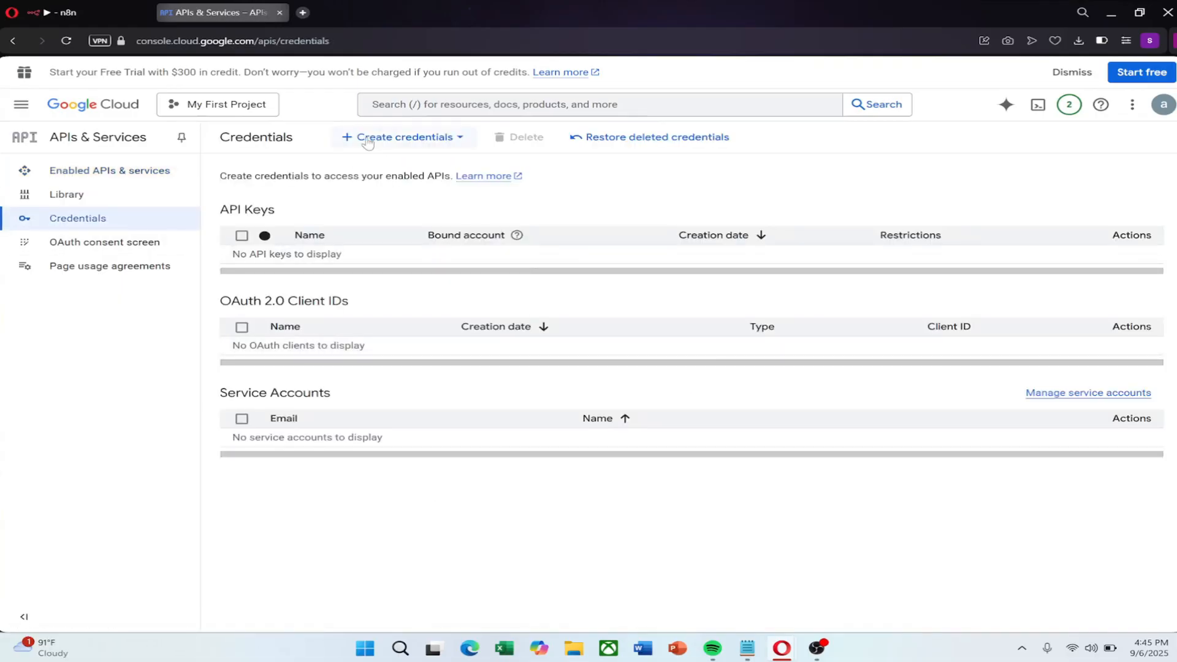
left_click(368, 141)
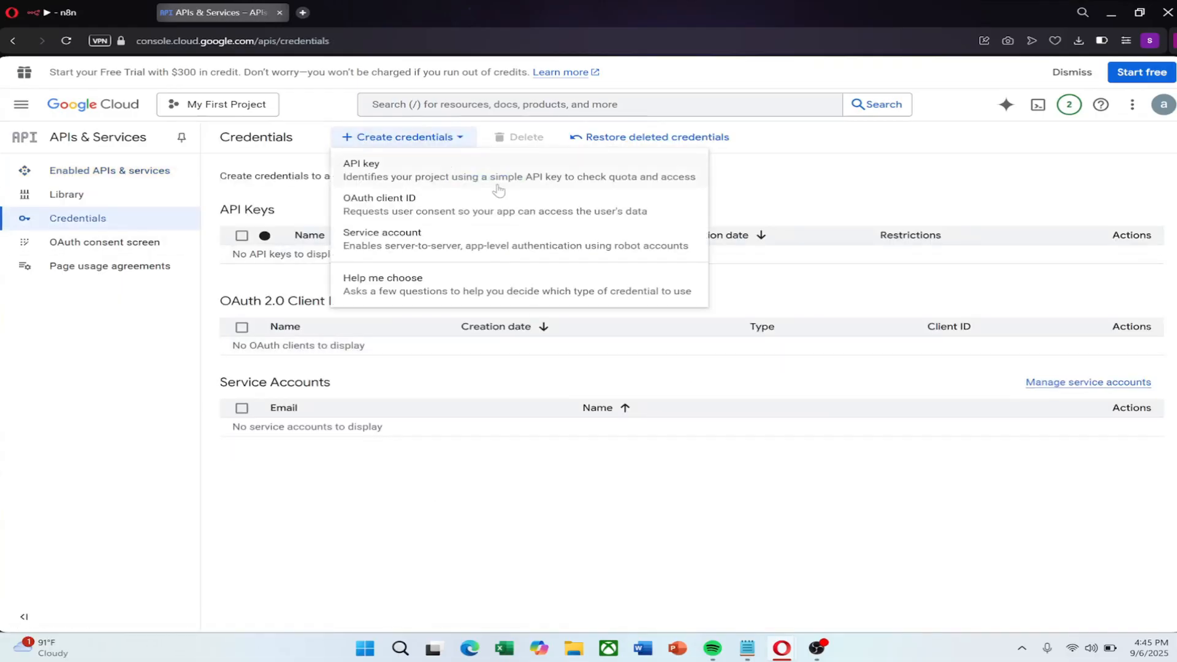
left_click(387, 211)
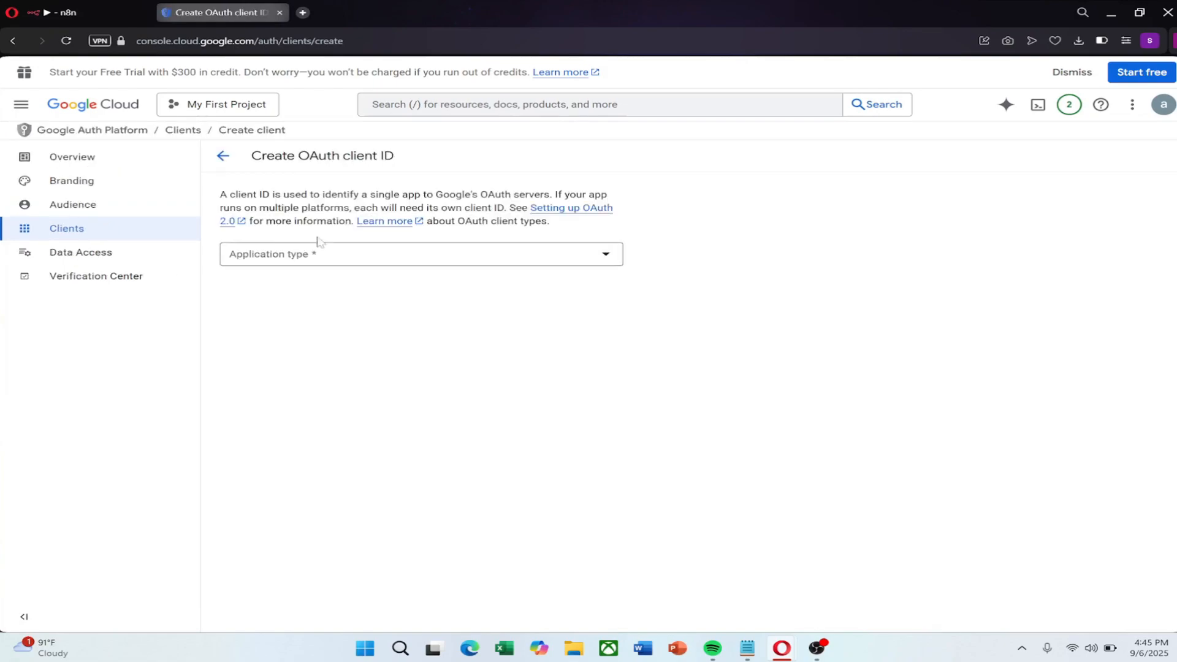
left_click(316, 254)
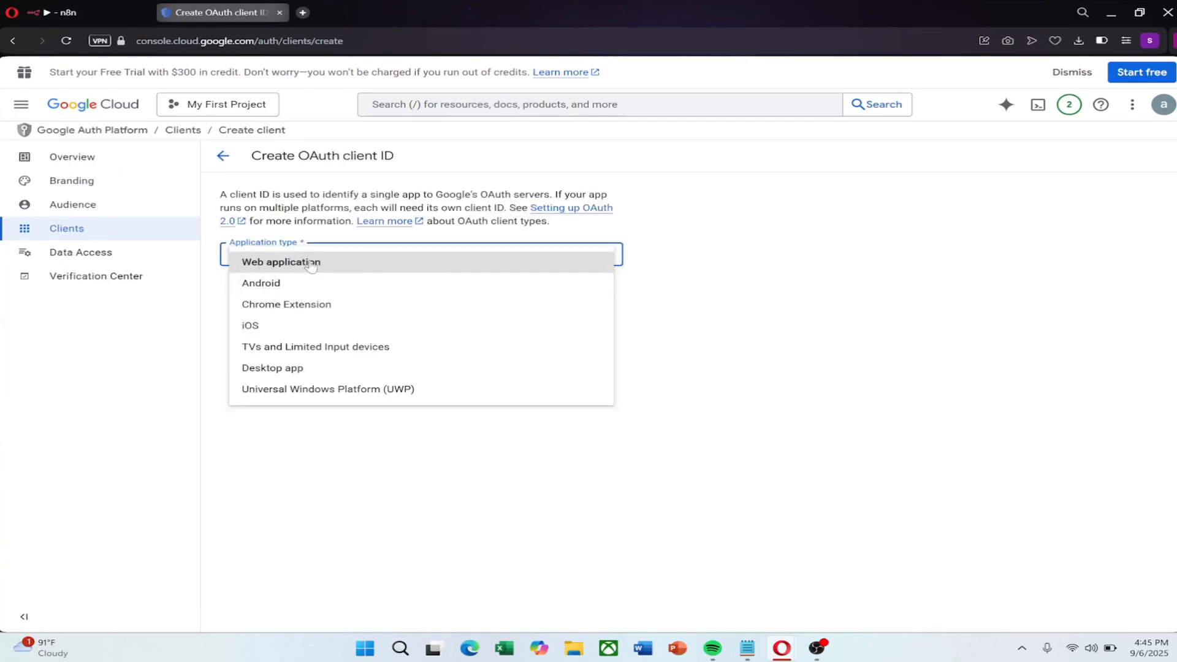
left_click(288, 264)
triple_click(366, 298)
type("gdrive n8n")
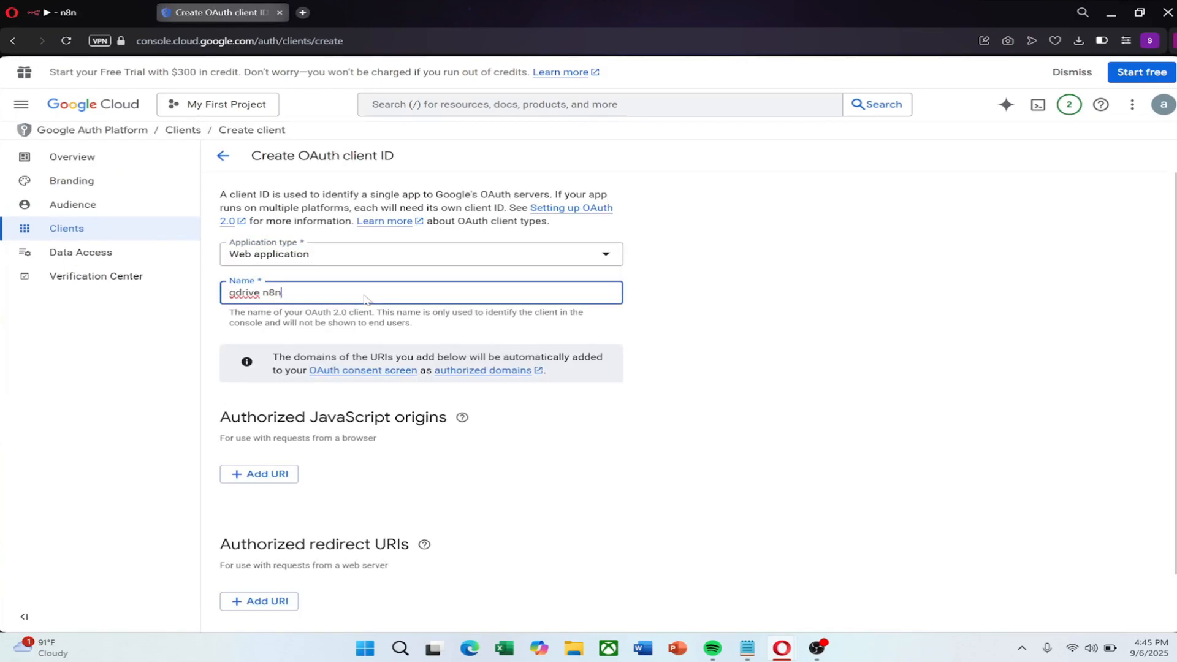
Add n8n's OAuth callback URL as the client's authorized redirect URI
scroll(284, 539, "down", 1)
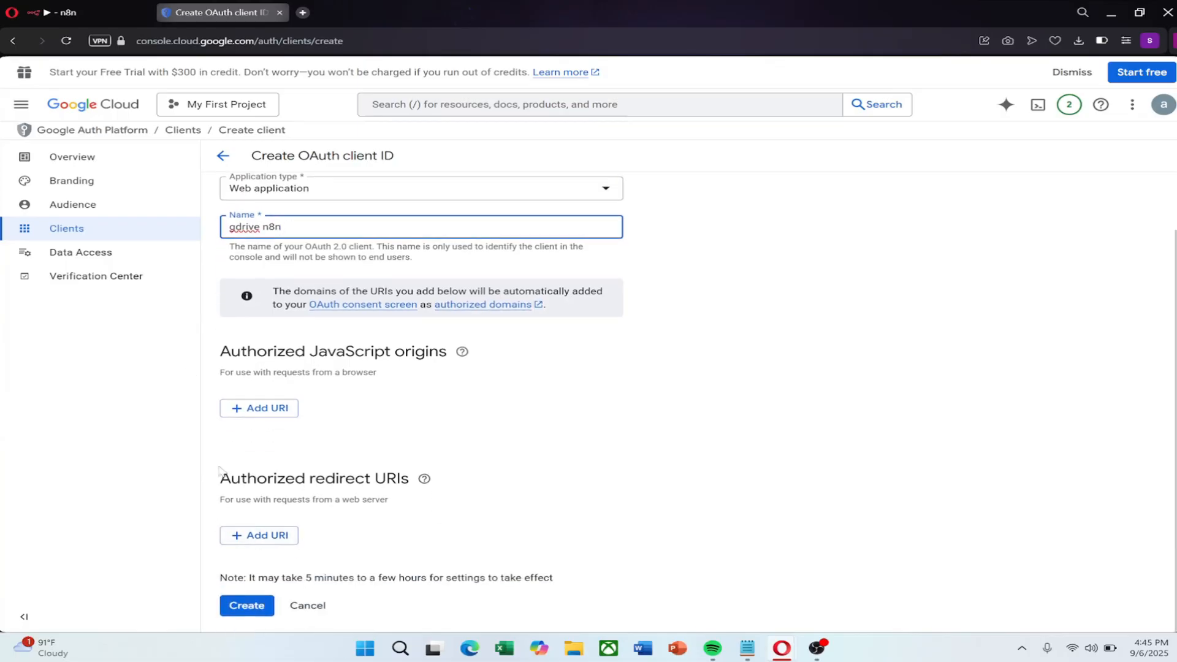
left_click(242, 539)
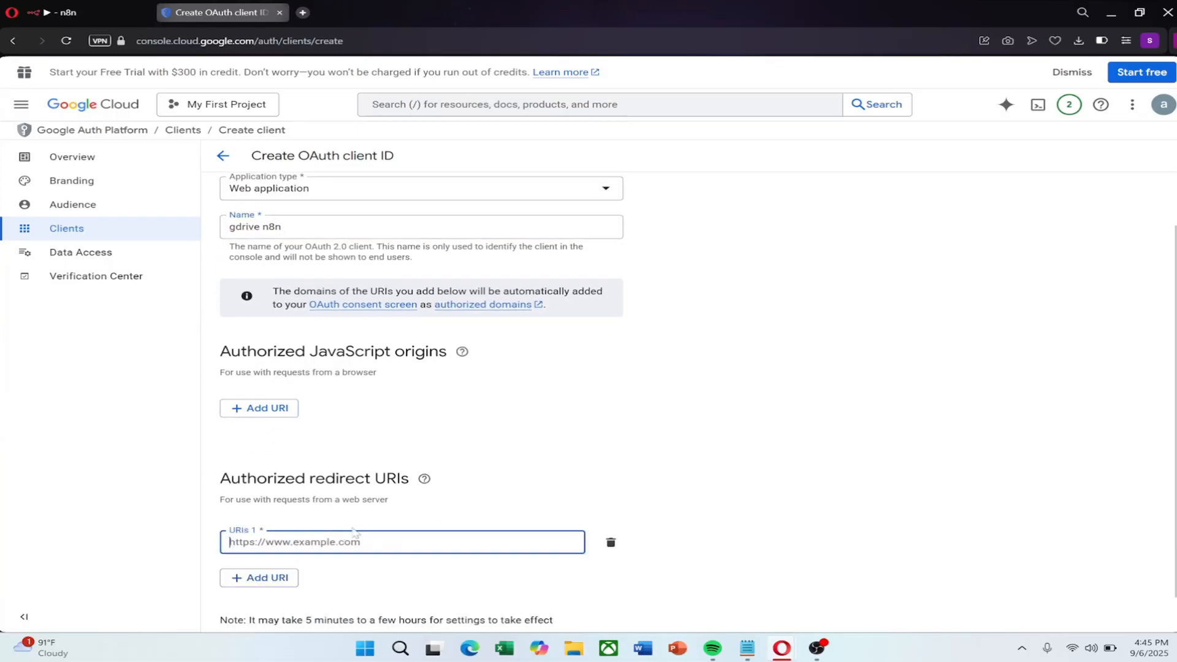
scroll(385, 515, "down", 1)
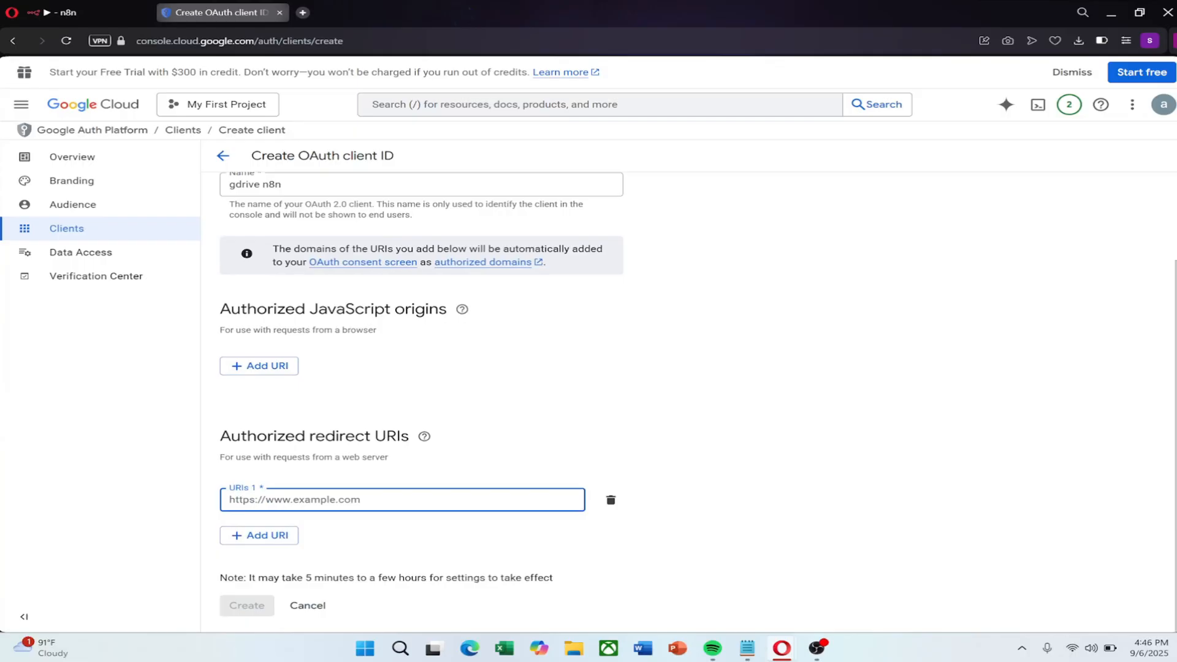
left_click(69, 6)
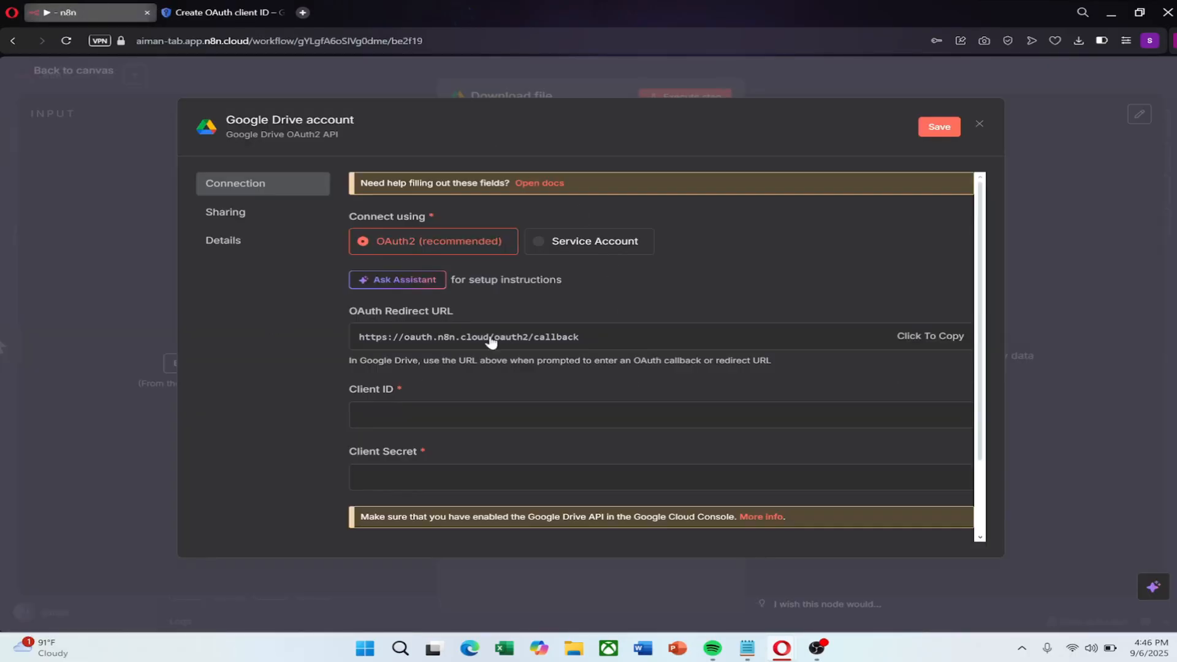
left_click(932, 338)
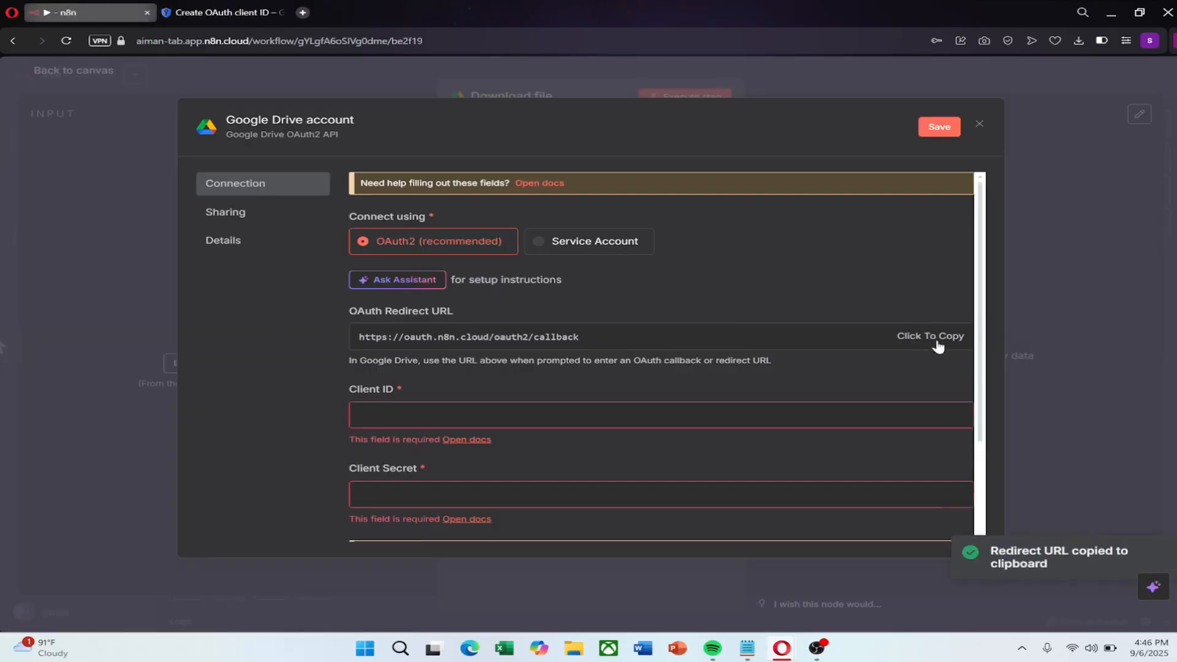
left_click(221, 12)
right_click(284, 503)
left_click(331, 350)
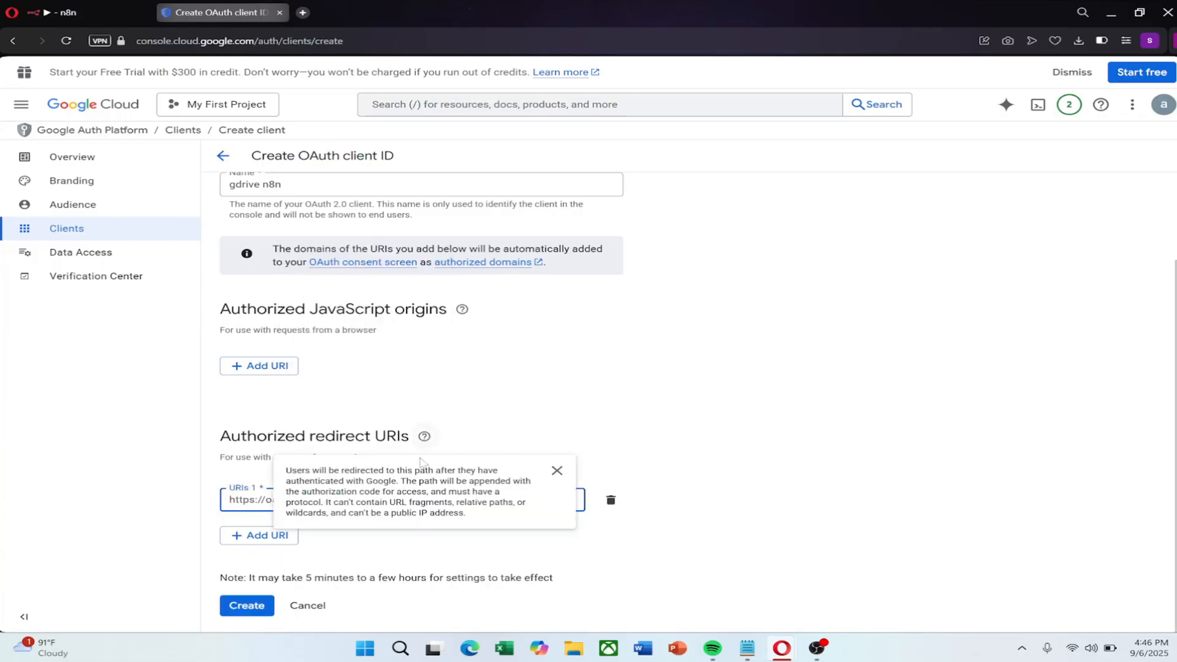
Create the 'gdrive n8n' OAuth client and copy its client ID for n8n
left_click(243, 606)
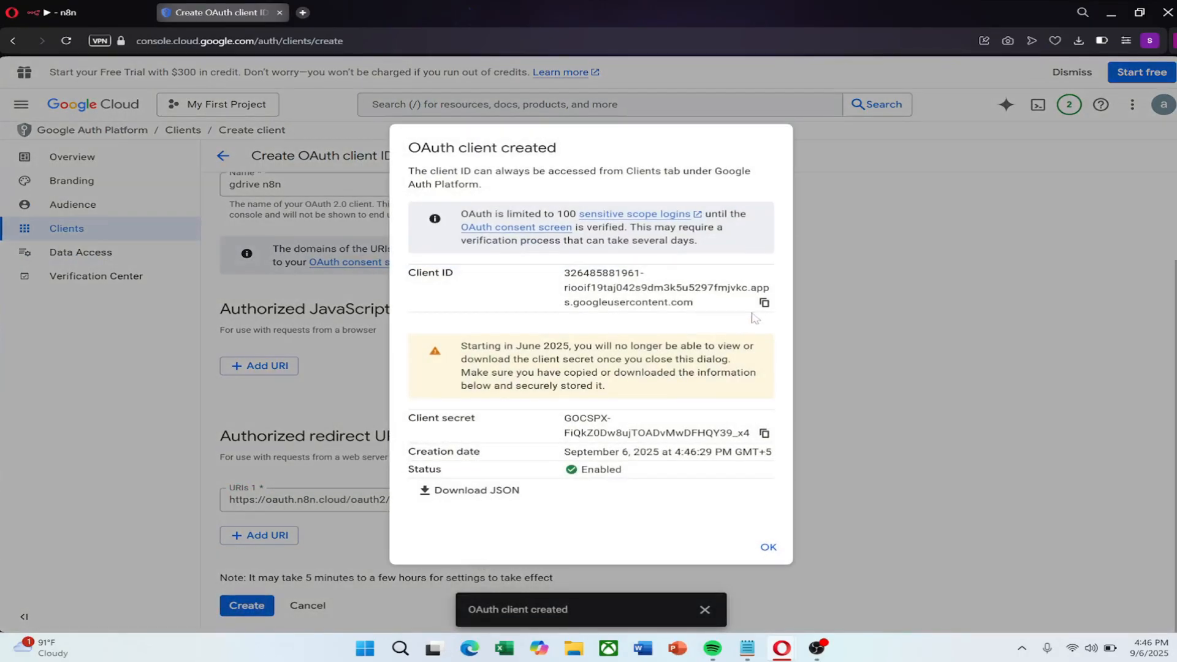
left_click(764, 303)
left_click(764, 433)
left_click(764, 303)
left_click(64, 13)
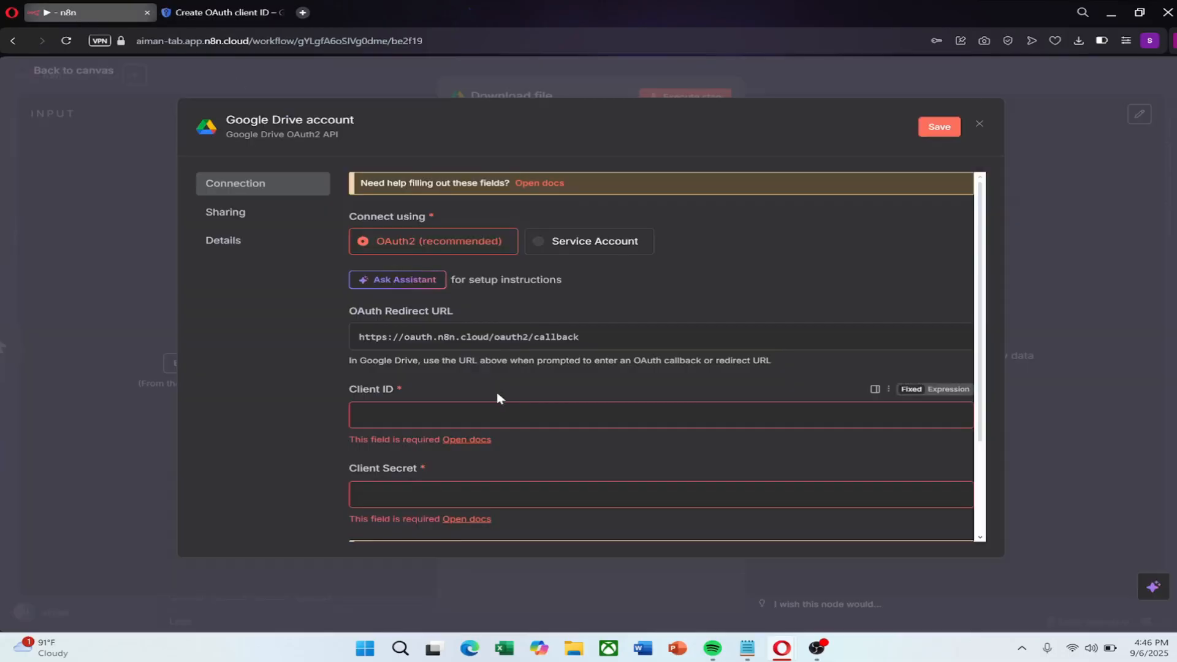
Paste the OAuth client ID and client secret from Google Cloud into the n8n credential
right_click(362, 412)
left_click(408, 250)
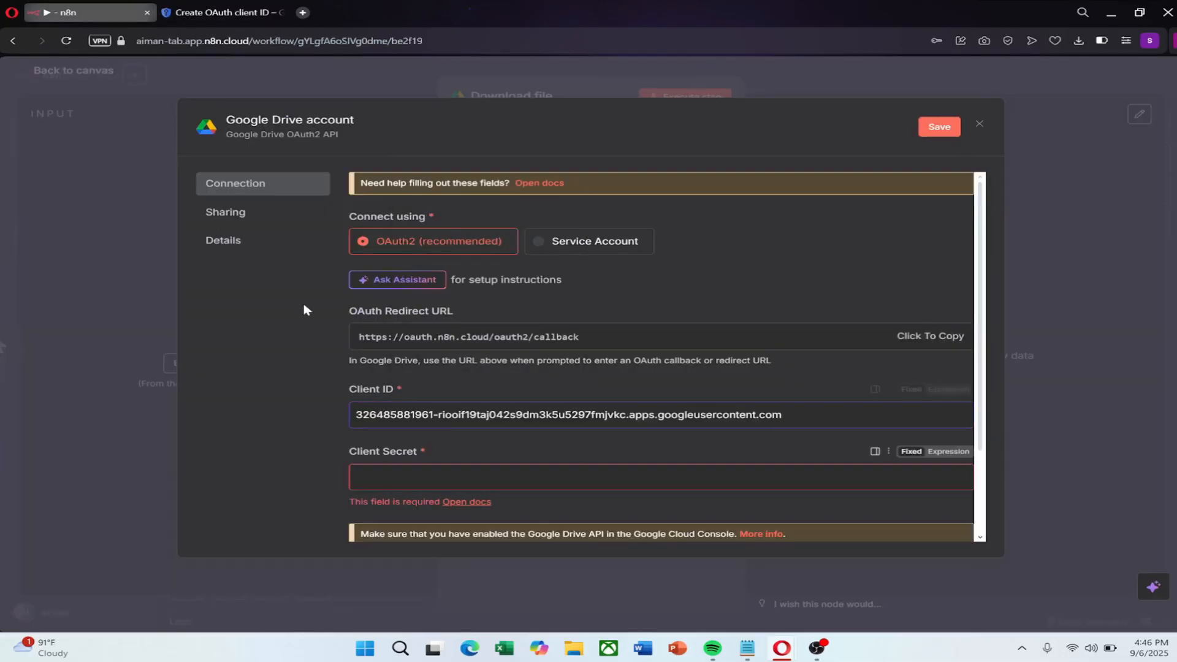
left_click(220, 12)
left_click(763, 433)
left_click(65, 13)
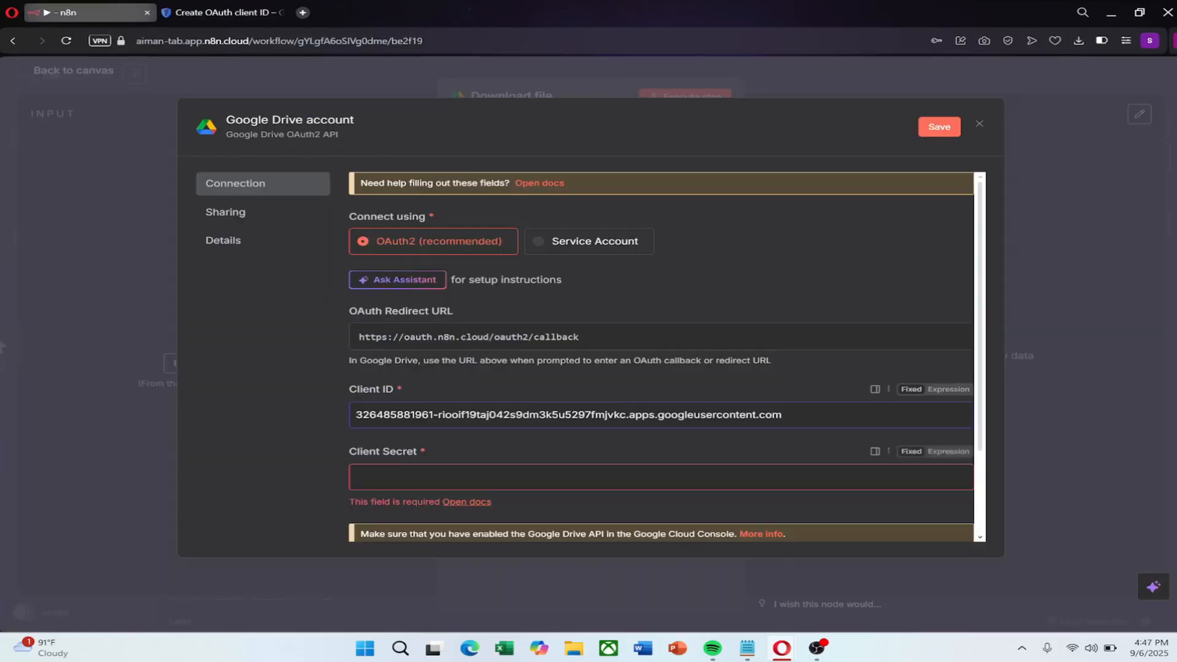
scroll(662, 368, "down", 2)
right_click(424, 366)
left_click(458, 194)
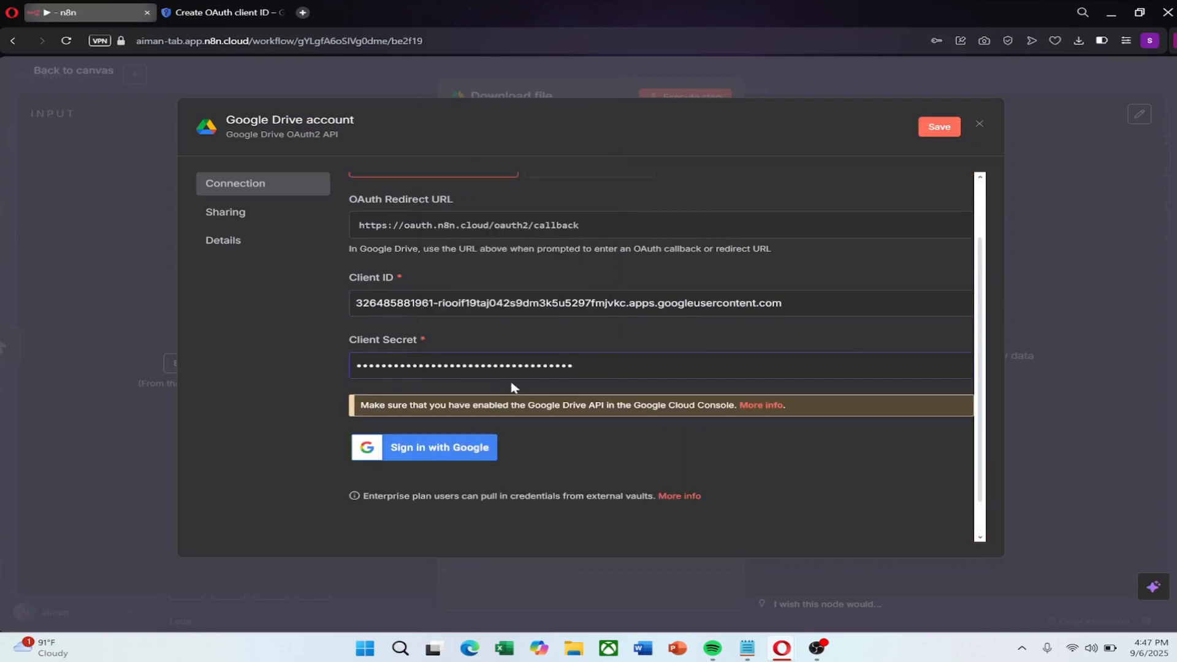
scroll(532, 391, "down", 1)
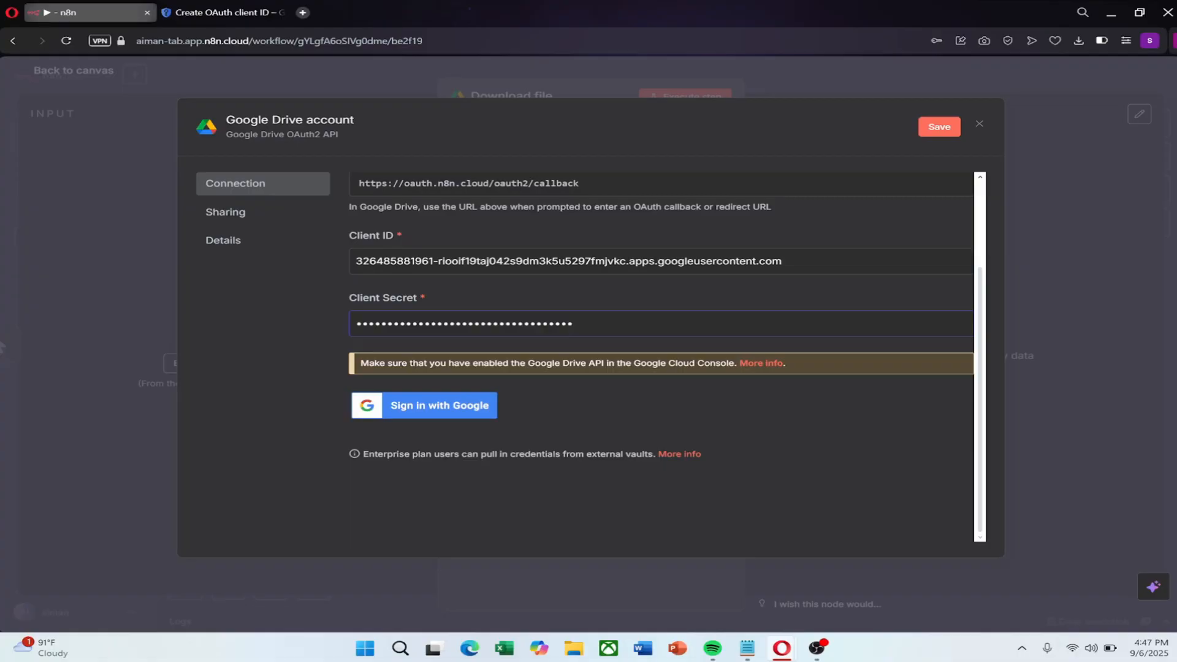
Sign in with the Google account, bypass the unverified-app warning, and grant n8n.cloud all Drive permissions
left_click(387, 410)
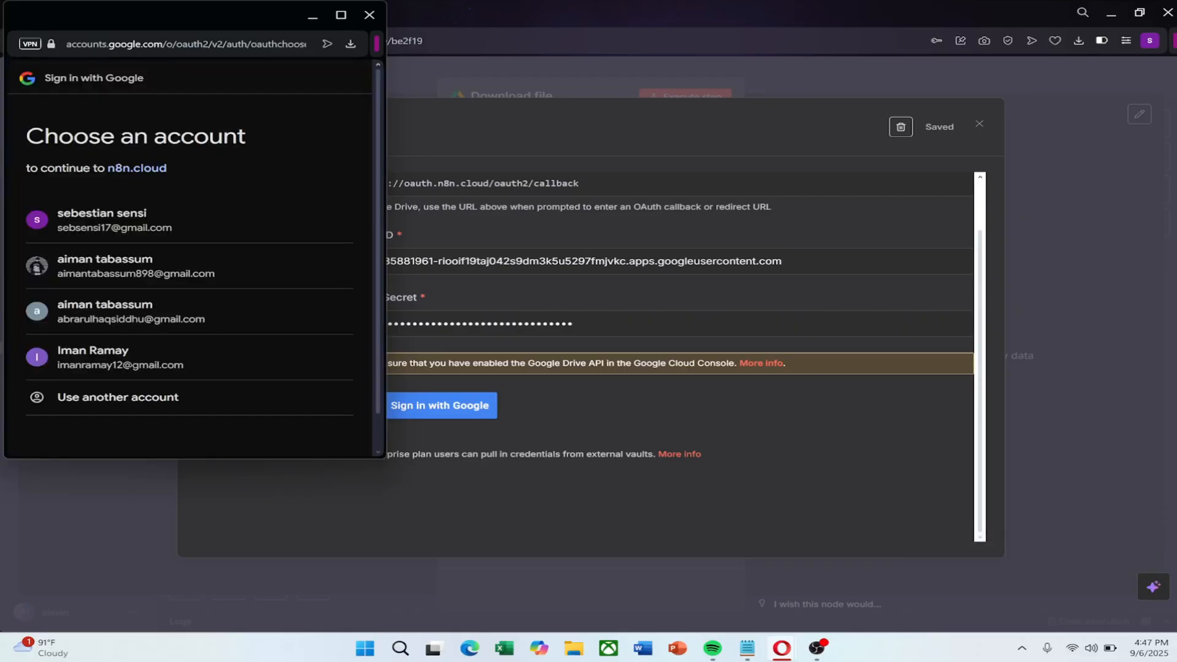
left_click(254, 325)
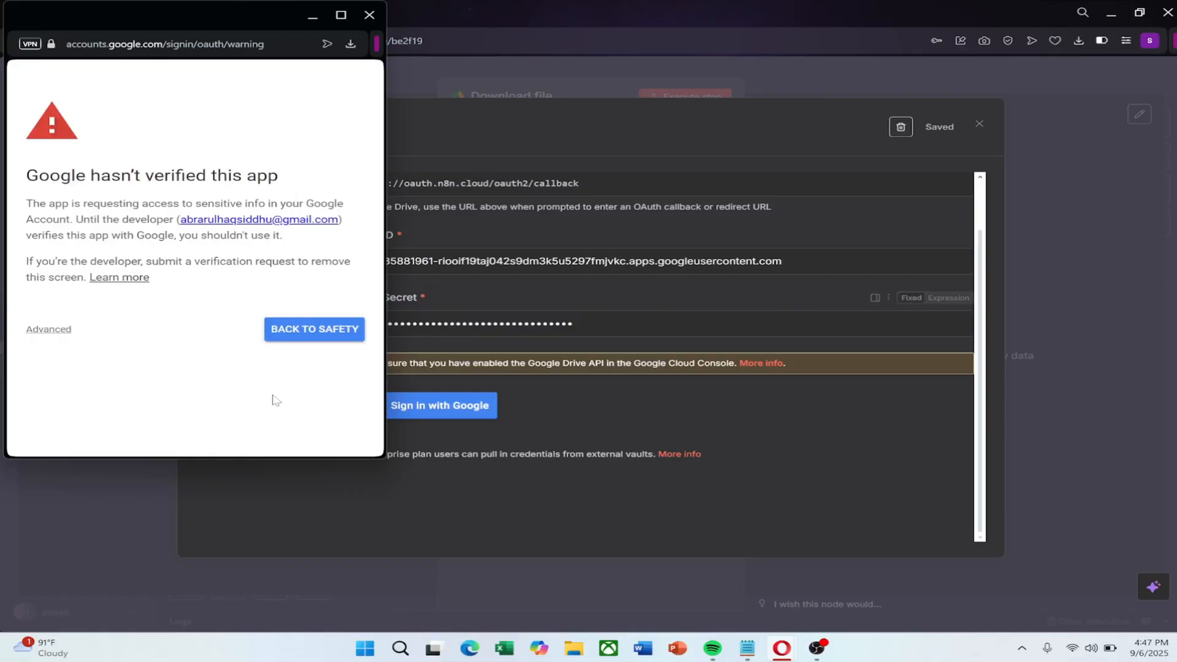
left_click(49, 331)
scroll(160, 353, "down", 1)
left_click(122, 394)
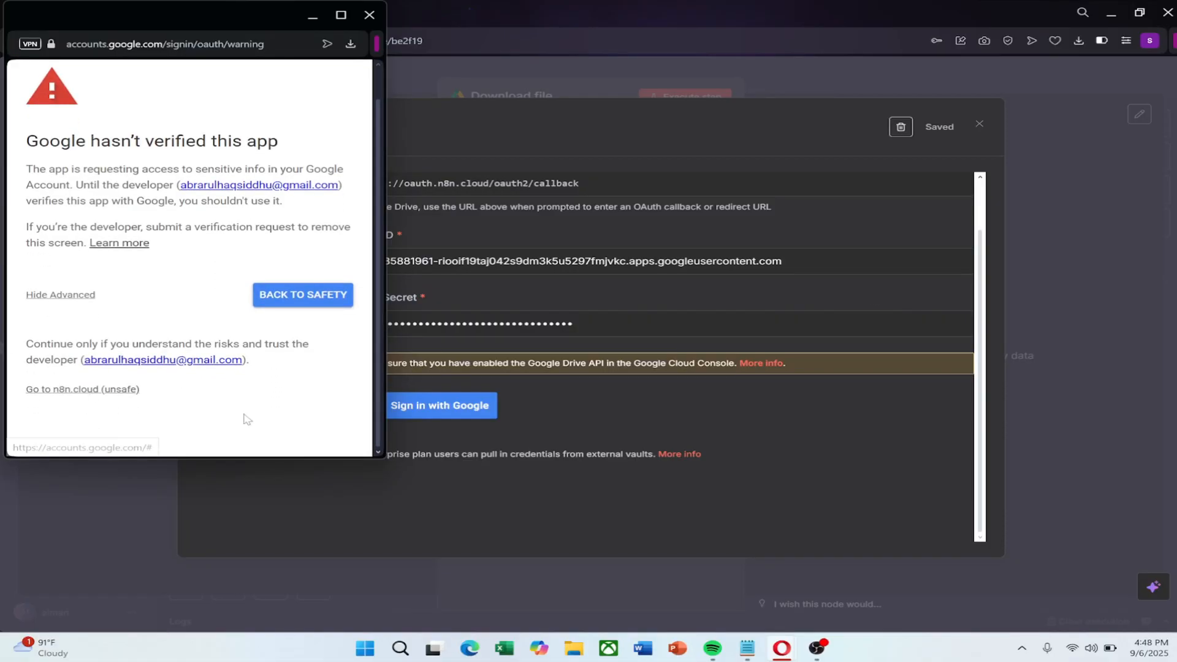
scroll(66, 348, "down", 2)
scroll(66, 349, "down", 4)
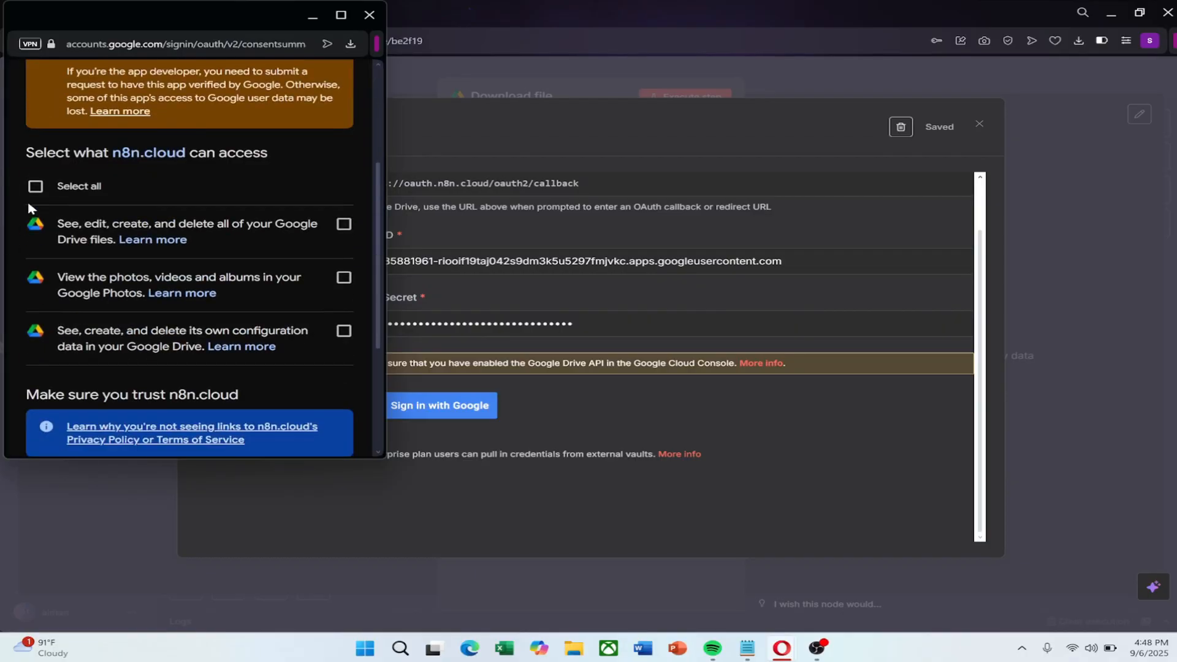
left_click(36, 185)
scroll(97, 310, "down", 6)
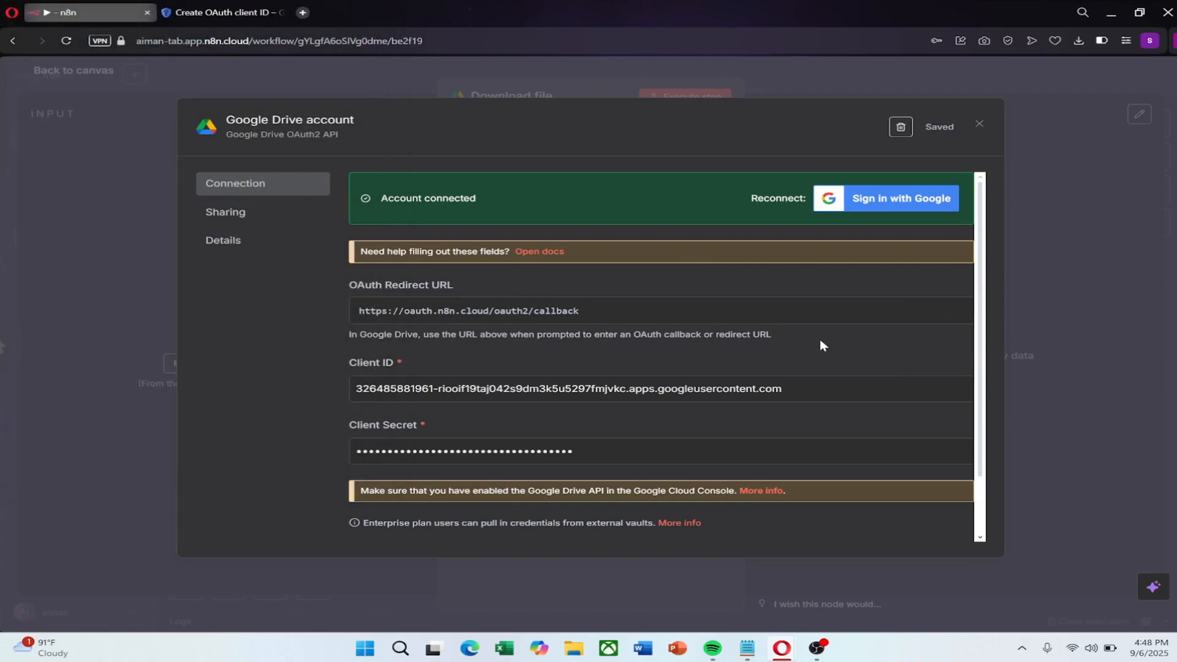
Close the Google Drive account credential dialog and let Opera save the entered secret
left_click(979, 125)
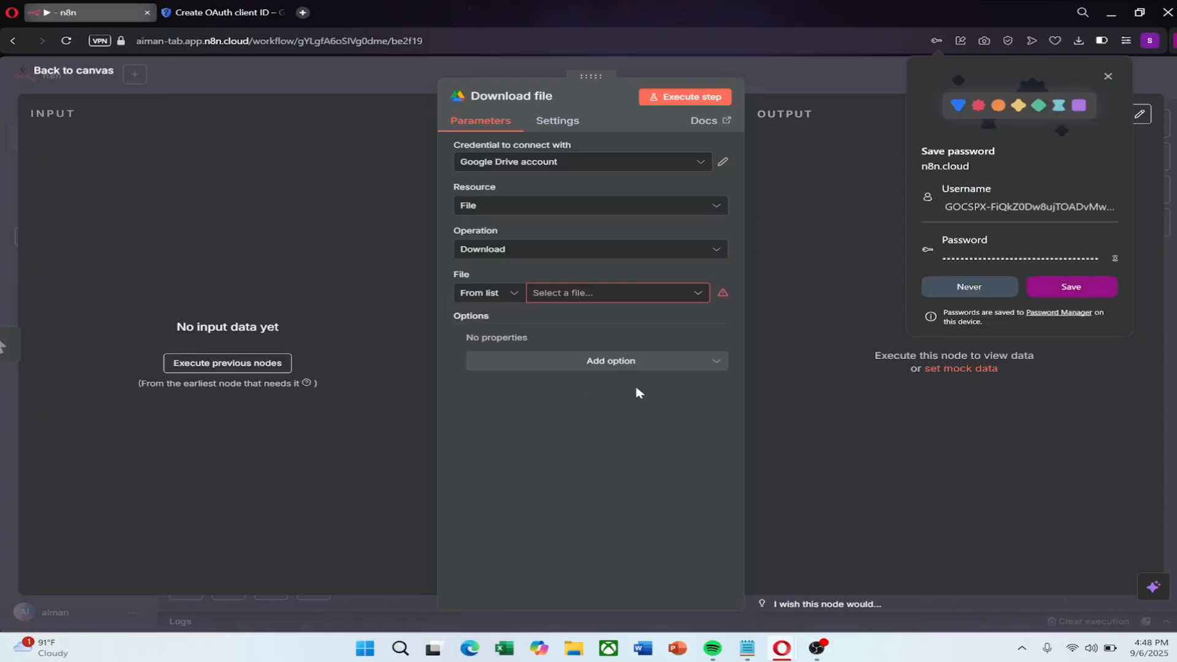
left_click(1080, 285)
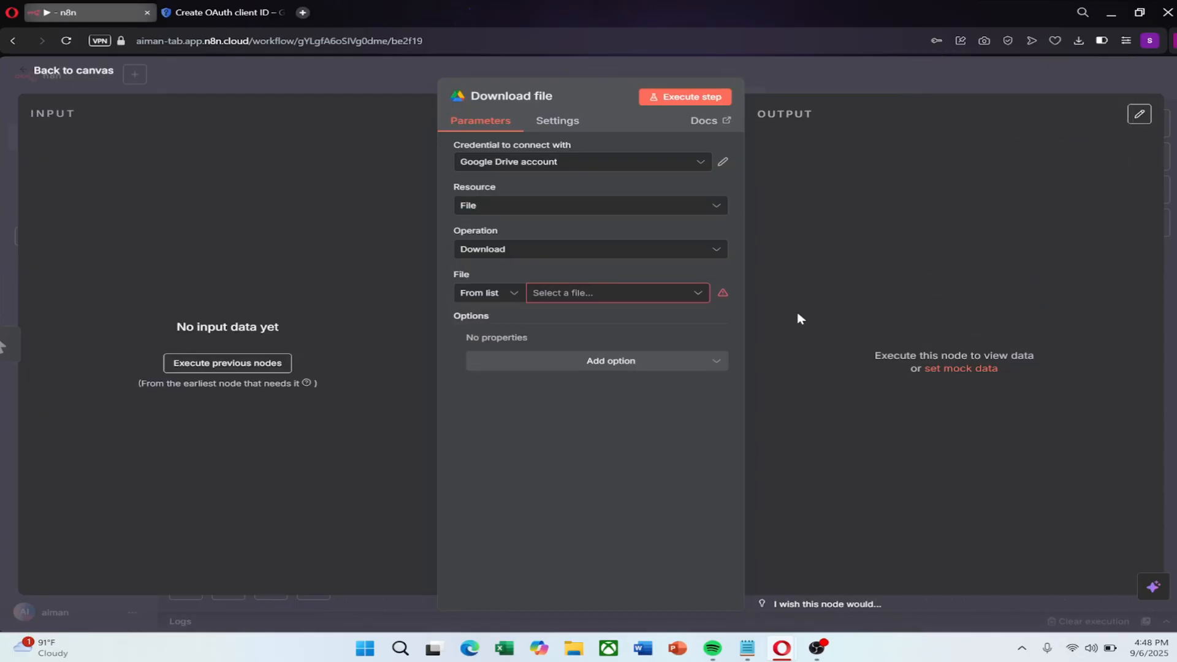